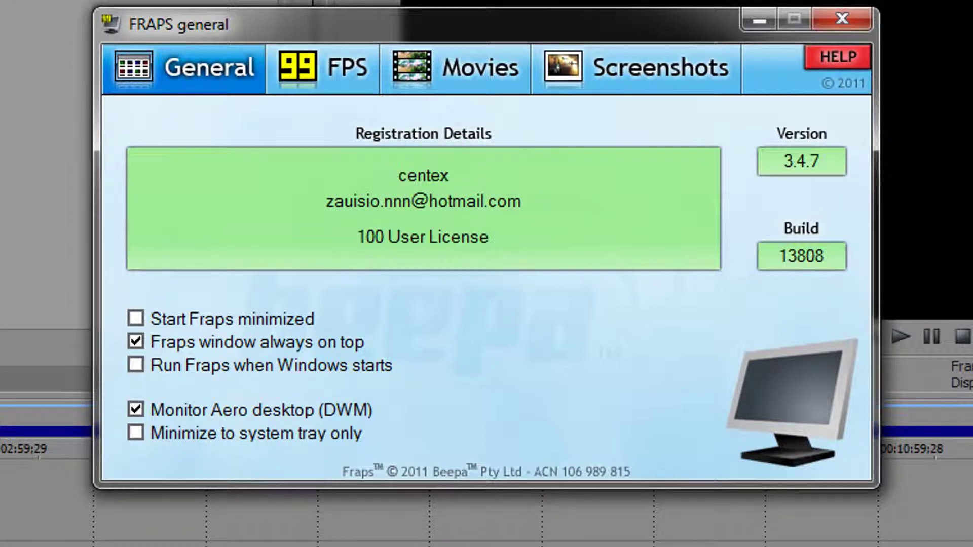
Look through the Fraps FPS, general and movie capture settings, and set the screenshot image format to PNG.
click(323, 69)
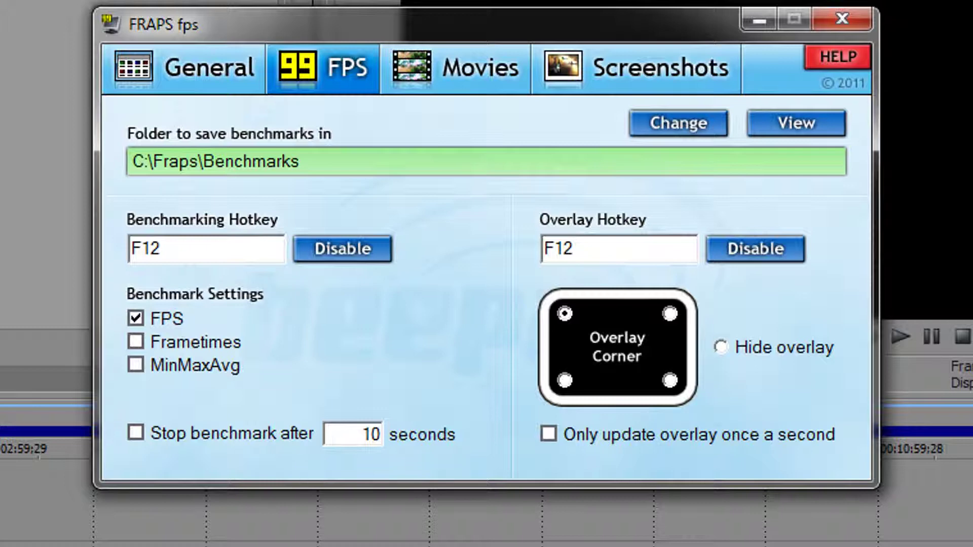
click(185, 68)
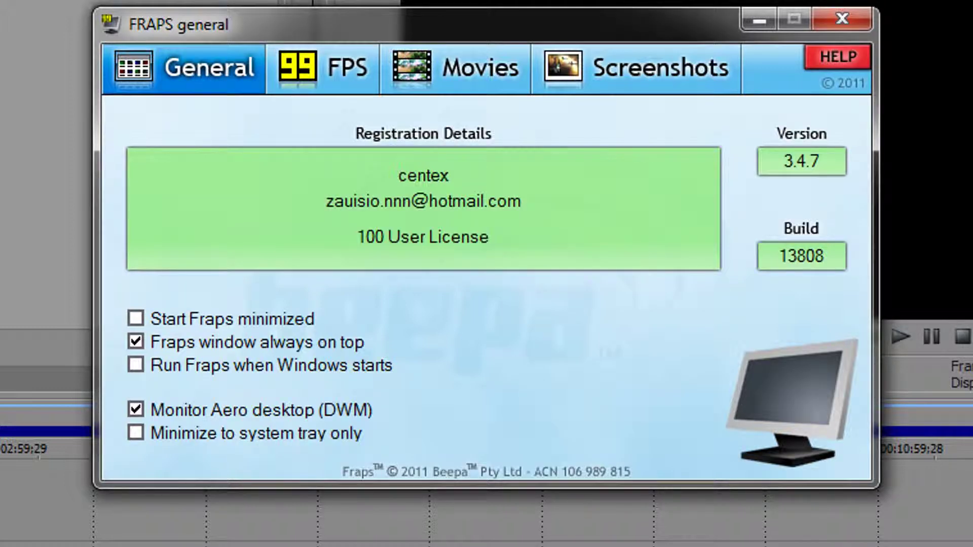
click(456, 68)
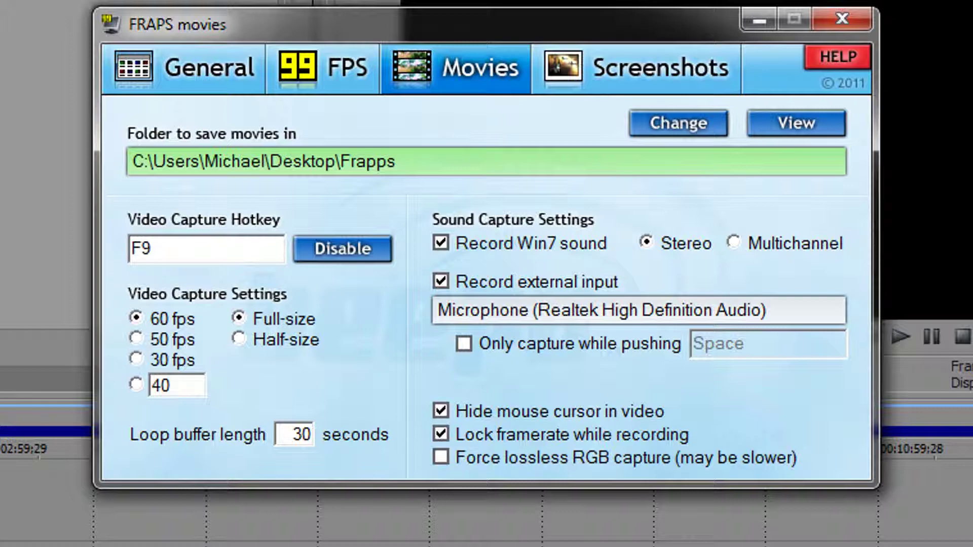
click(636, 68)
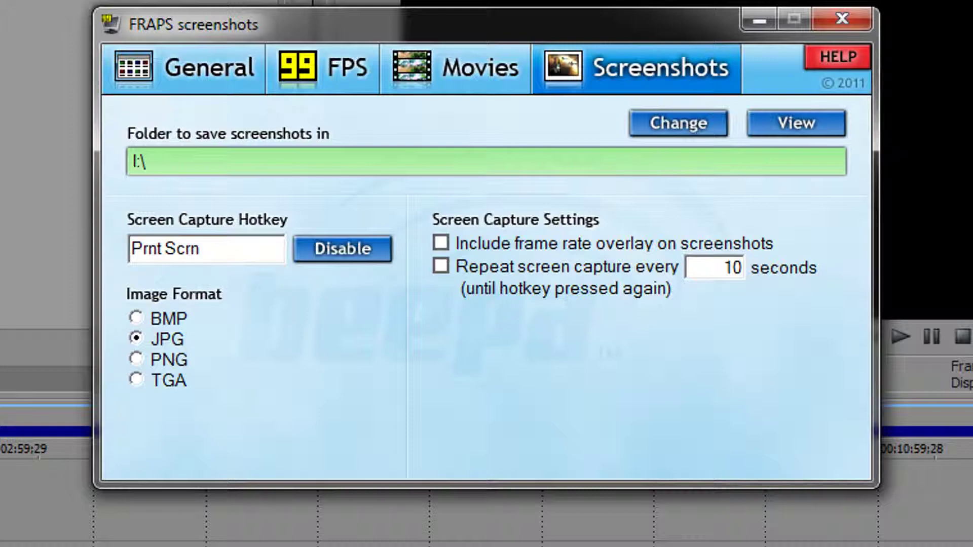
click(136, 359)
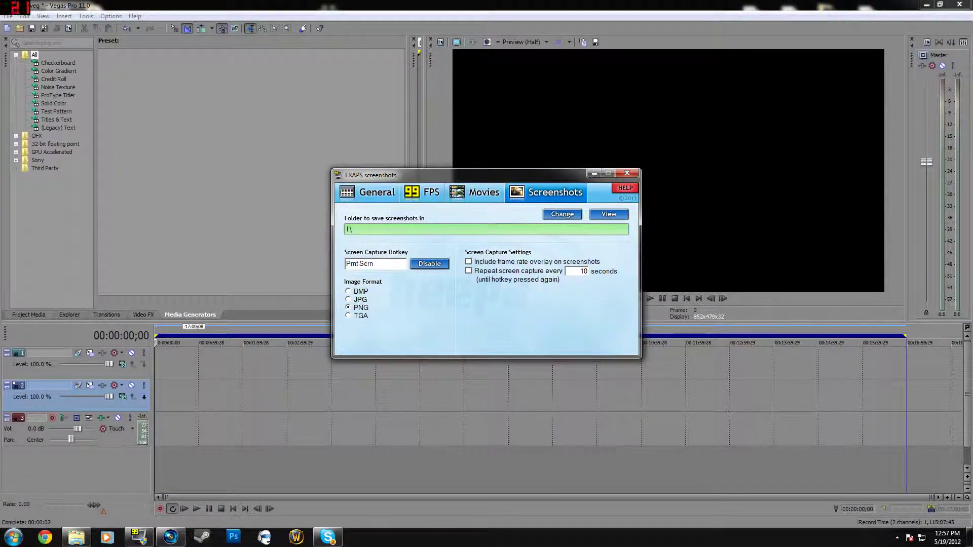
Switch to the Frapps recordings folder in Windows Explorer and minimize the Fraps window covering it.
key(alt+Tab)
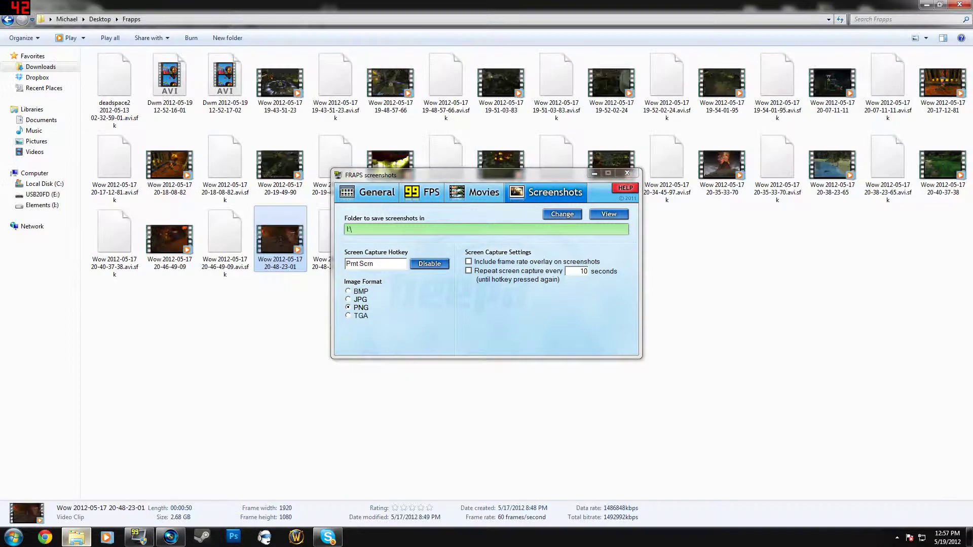
click(595, 173)
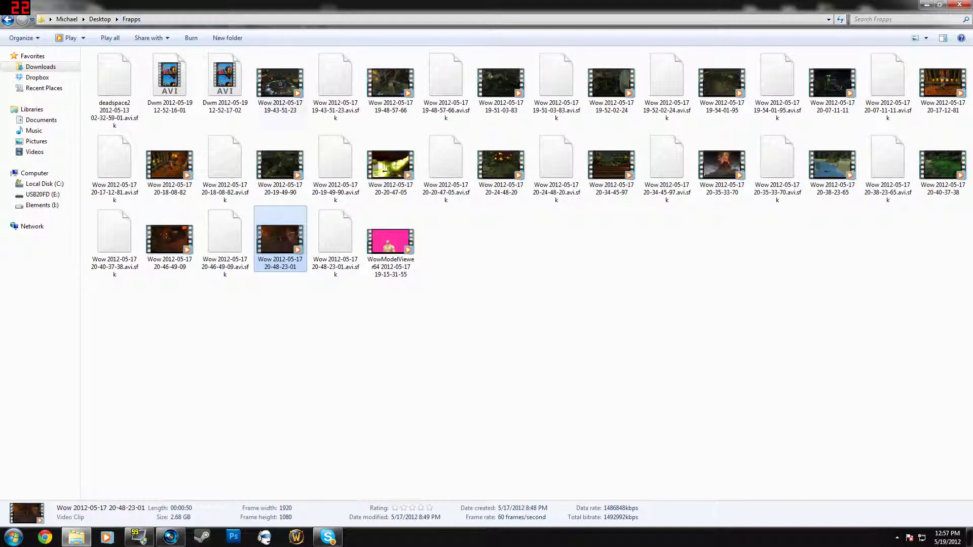
click(671, 205)
Check the file sizes of several Wow recordings one by one and of the range from 19-43-51-23 through 20-48-23-01 together.
drag(280, 81, 116, 474)
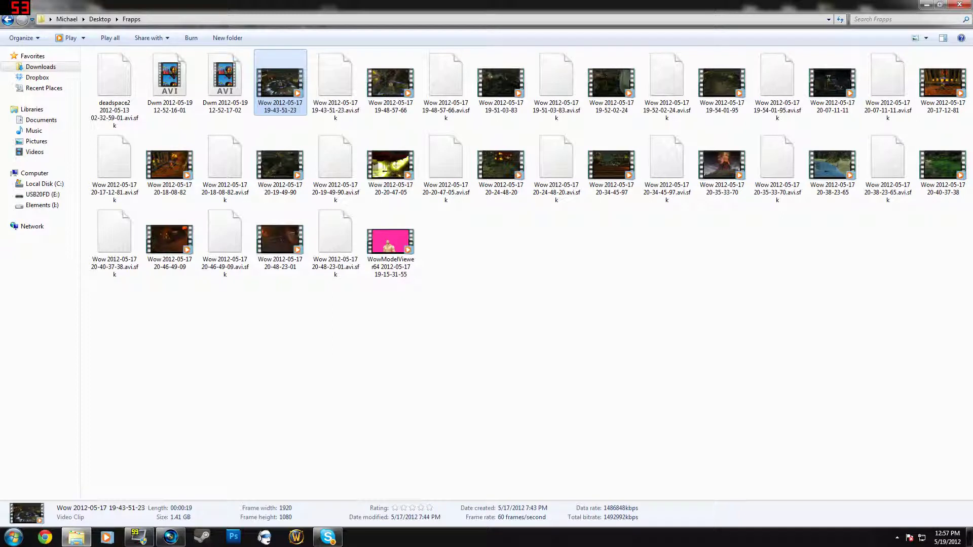
click(390, 82)
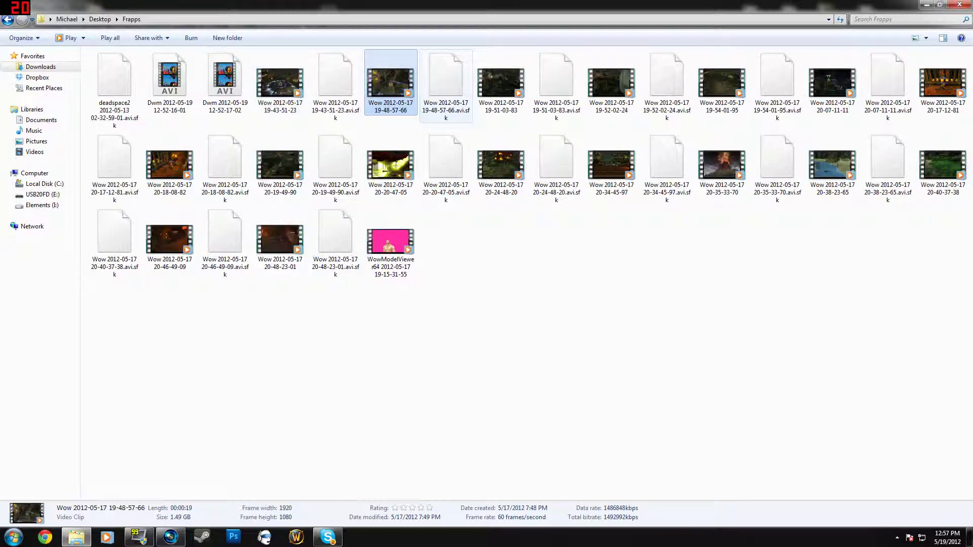
click(502, 82)
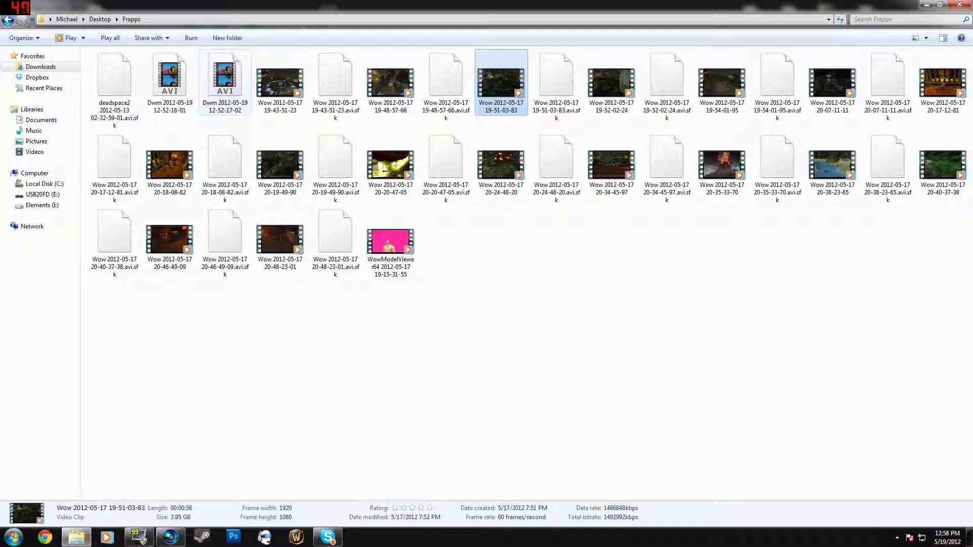
click(280, 82)
shift+click(280, 238)
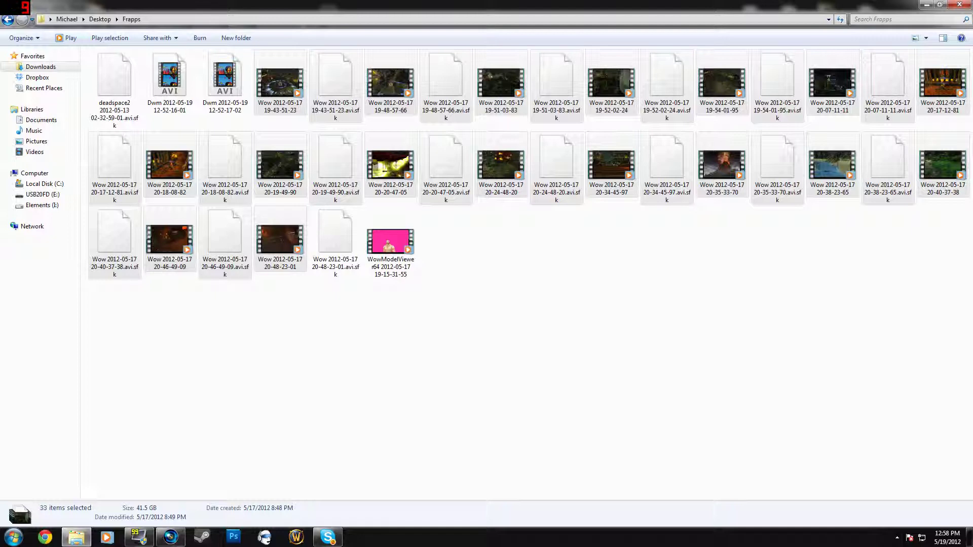
click(486, 335)
click(280, 238)
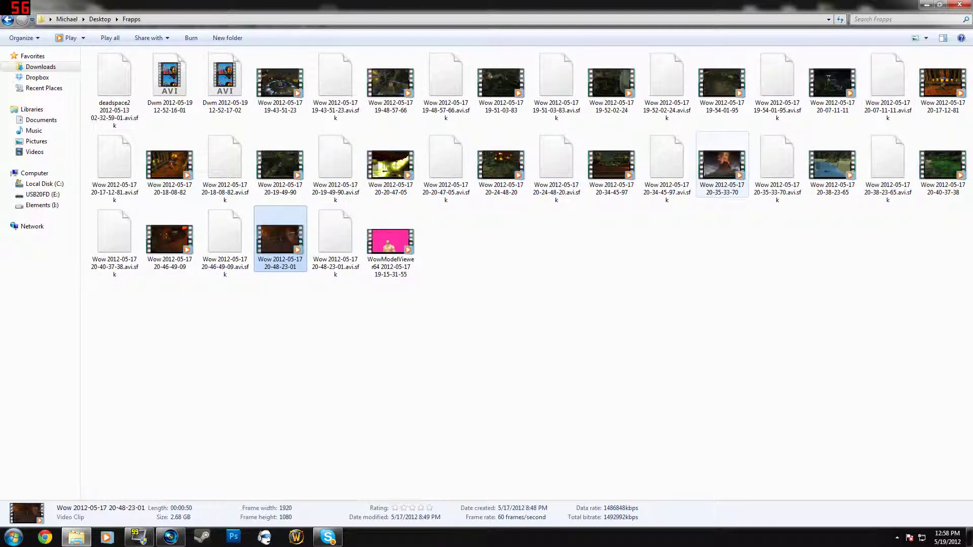
drag(722, 167, 190, 365)
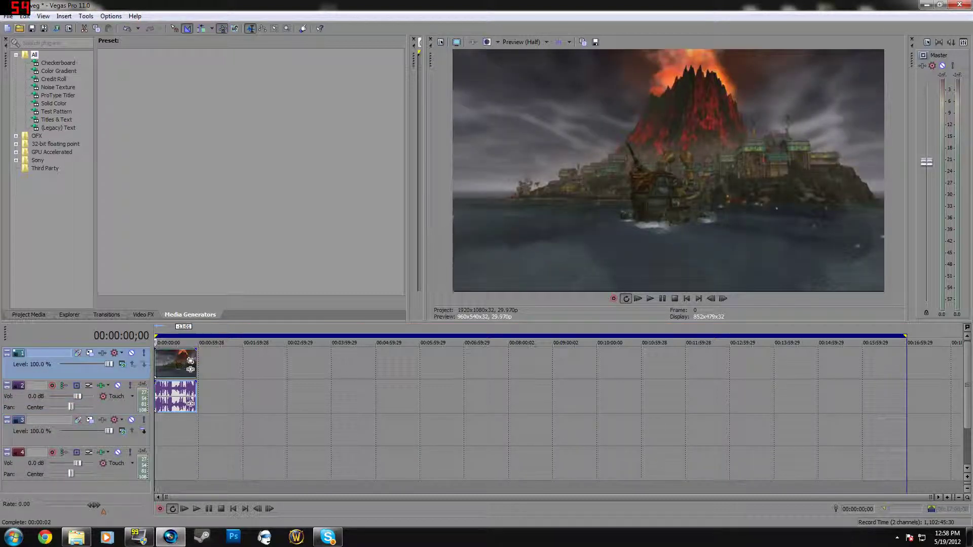
key(ctrl+shift+n)
key(n)
key(alt+Tab)
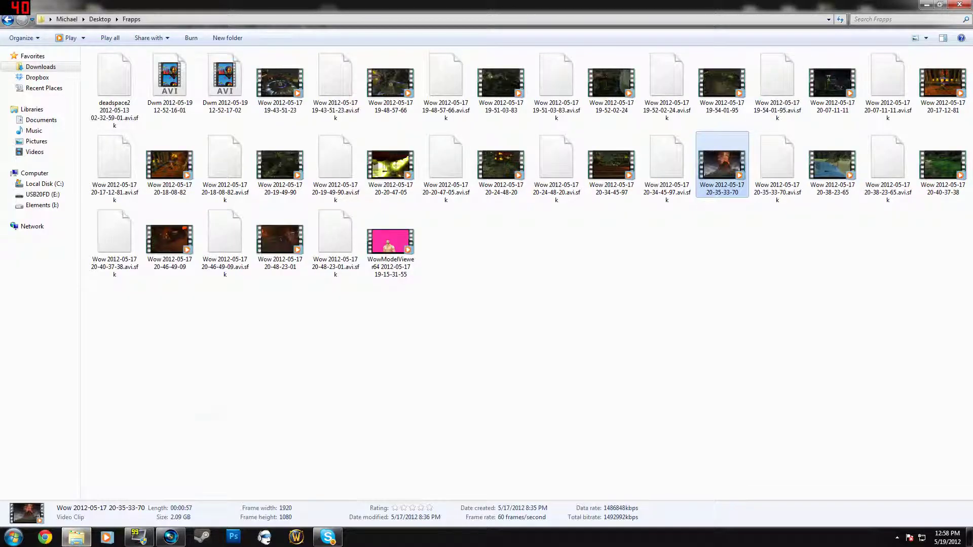
drag(170, 506, 159, 365)
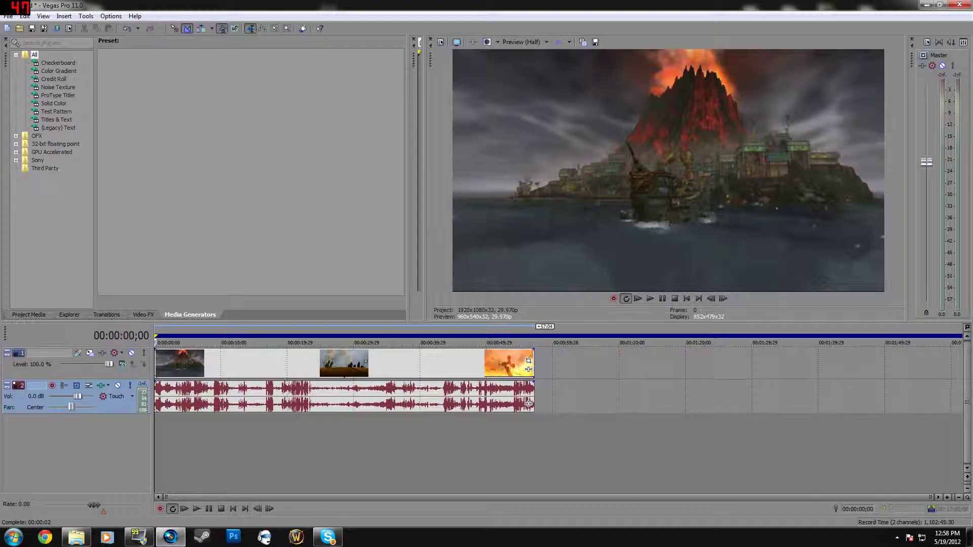
Set the video preview quality to Preview (Full) and play the clip from about 28 seconds to check it.
click(339, 365)
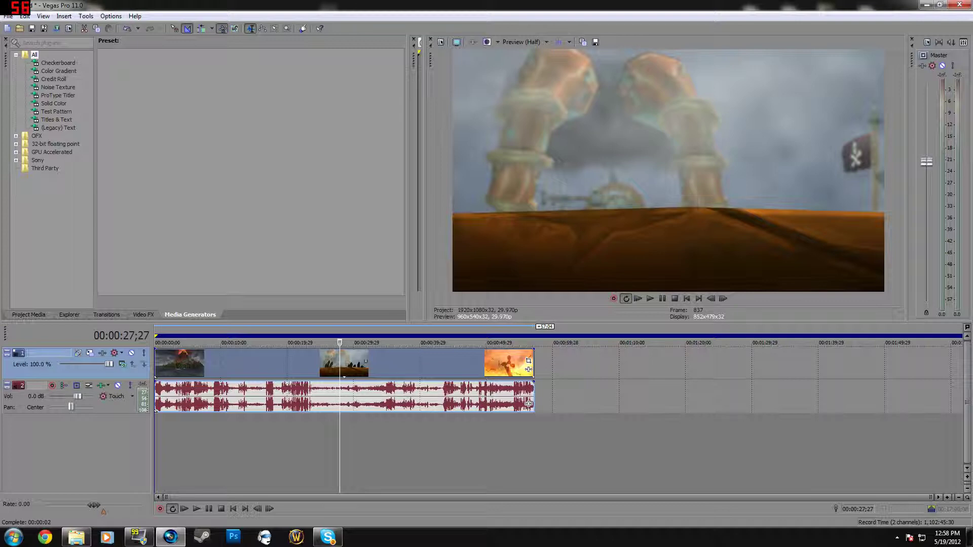
click(524, 42)
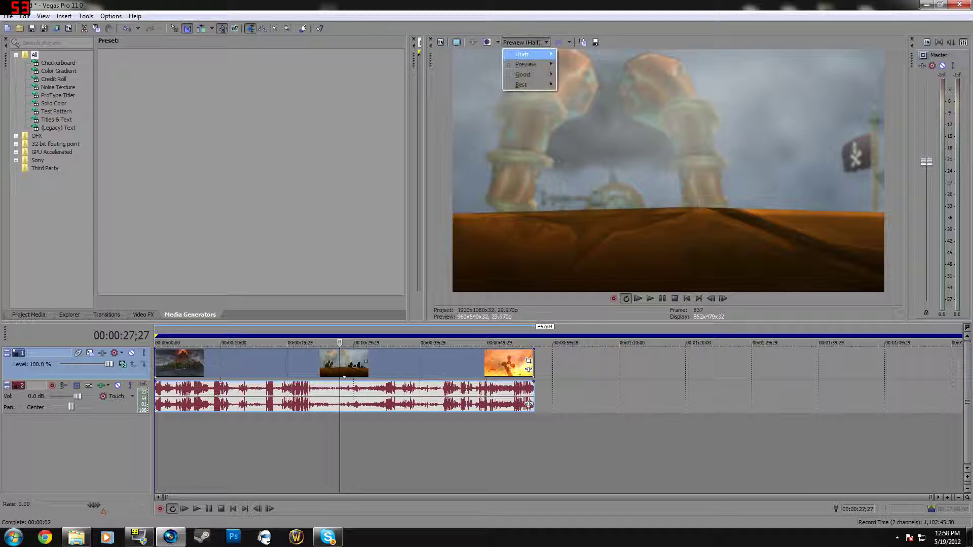
mouse_move(527, 64)
click(572, 75)
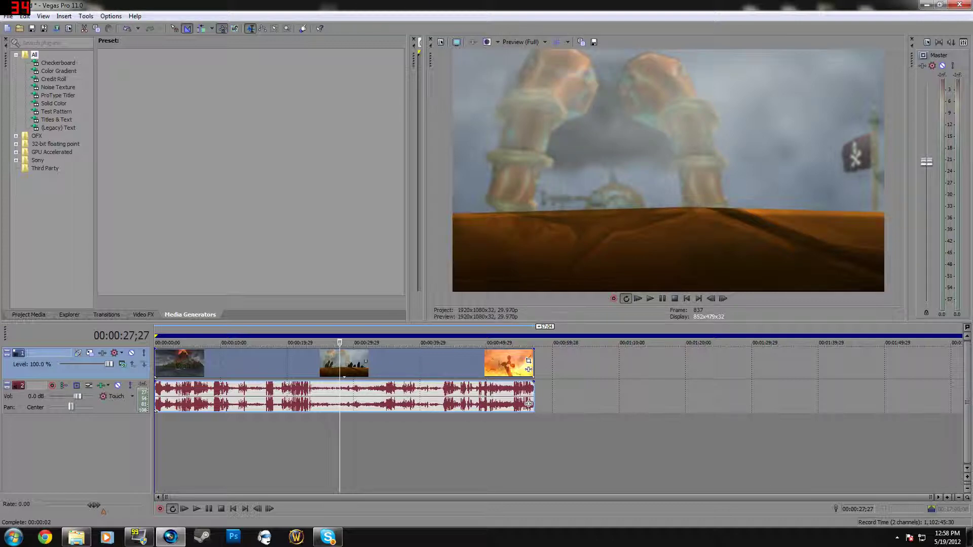
key(space)
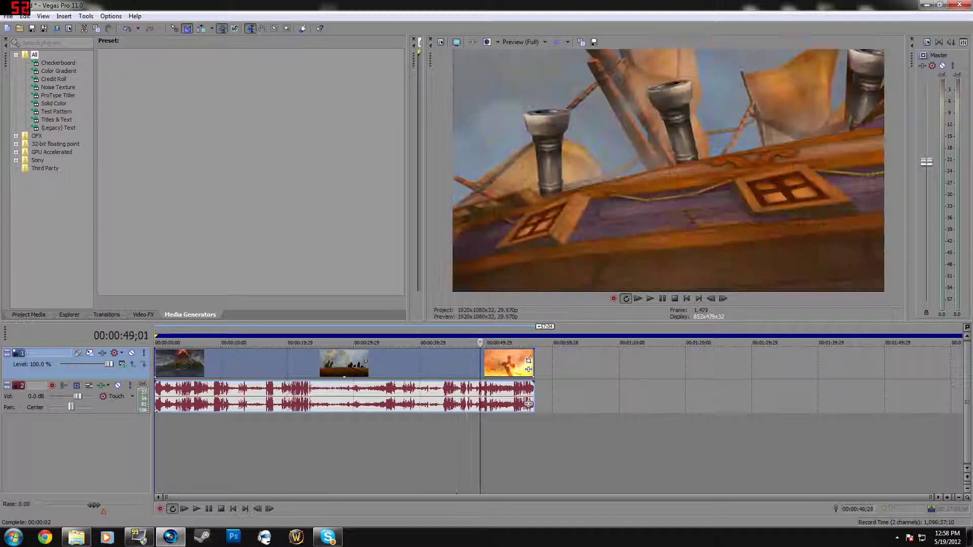
drag(358, 342, 328, 342)
Disable resampling on the clip's video event in the timeline.
right_click(330, 354)
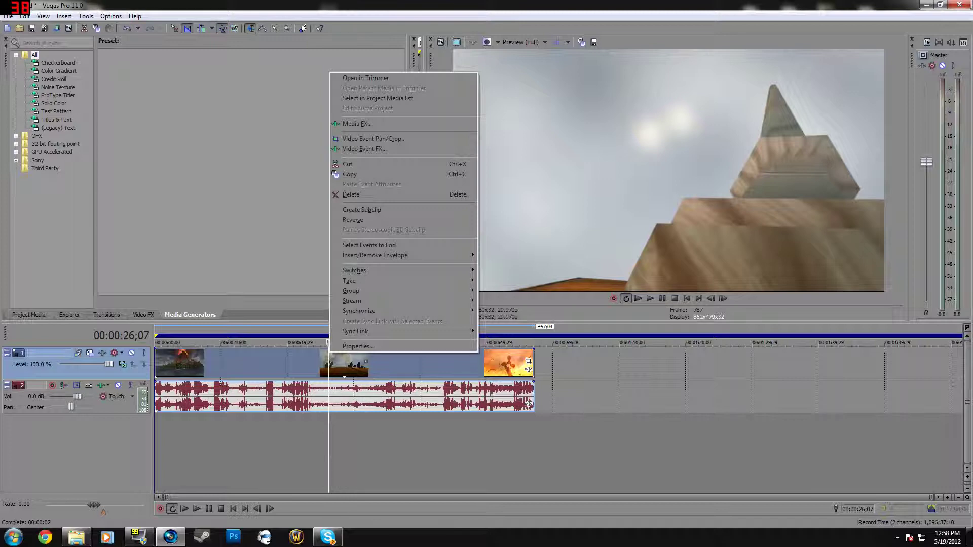
click(420, 397)
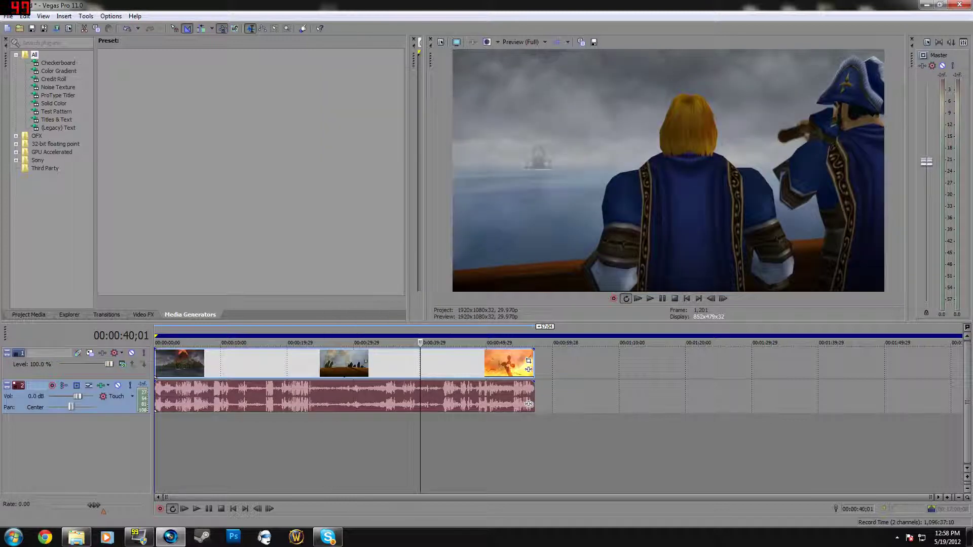
click(759, 362)
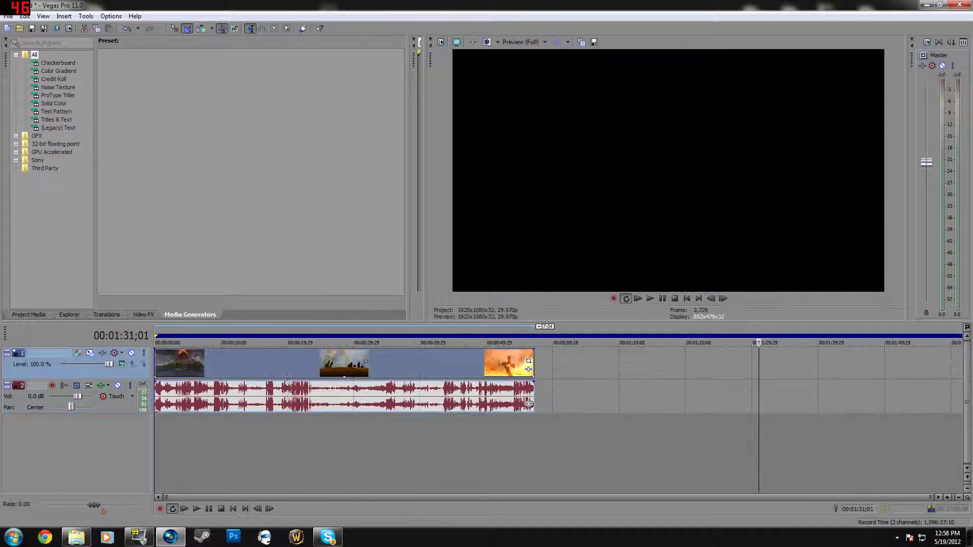
click(443, 363)
right_click(370, 361)
mouse_move(445, 276)
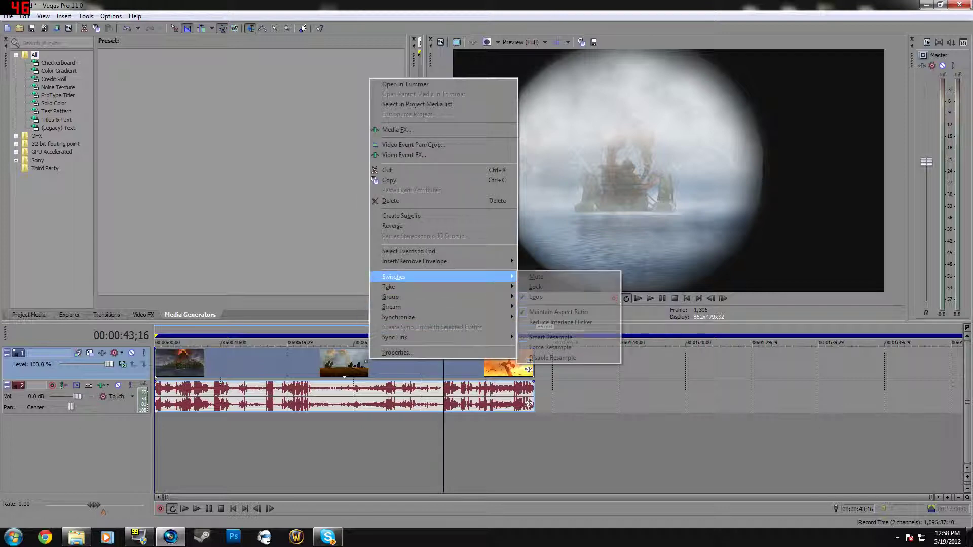
click(552, 357)
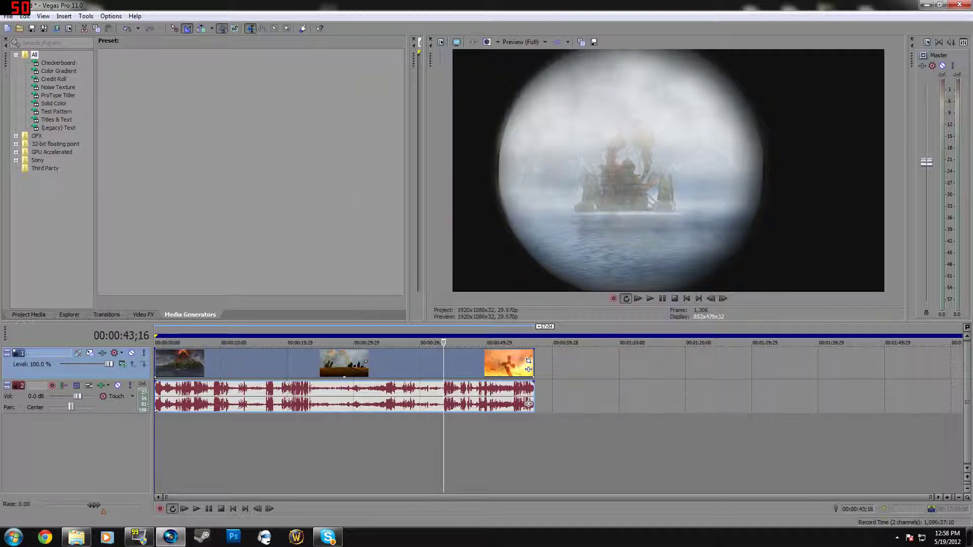
Examine the previewed image at several points along the clip, between about 16 and 41 seconds.
click(387, 363)
click(361, 363)
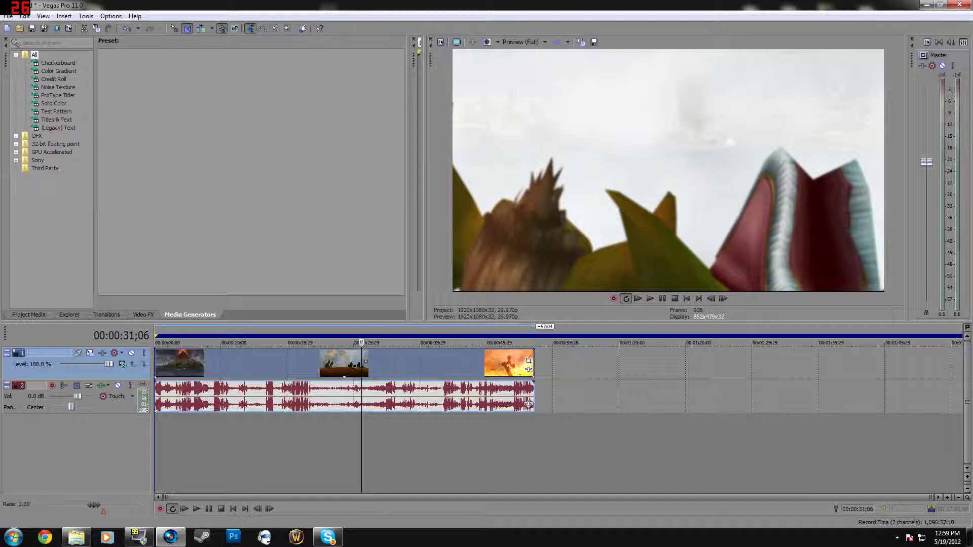
drag(361, 343, 413, 343)
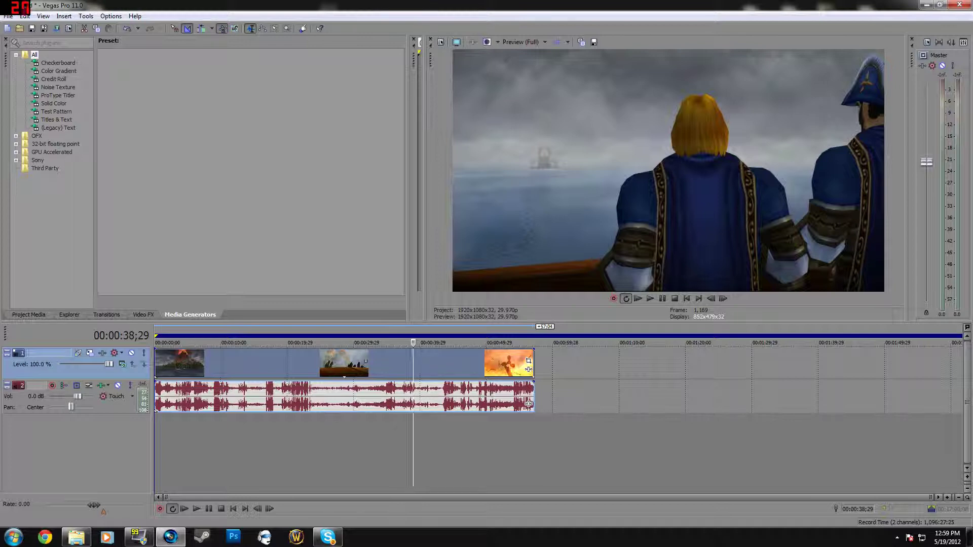
click(362, 343)
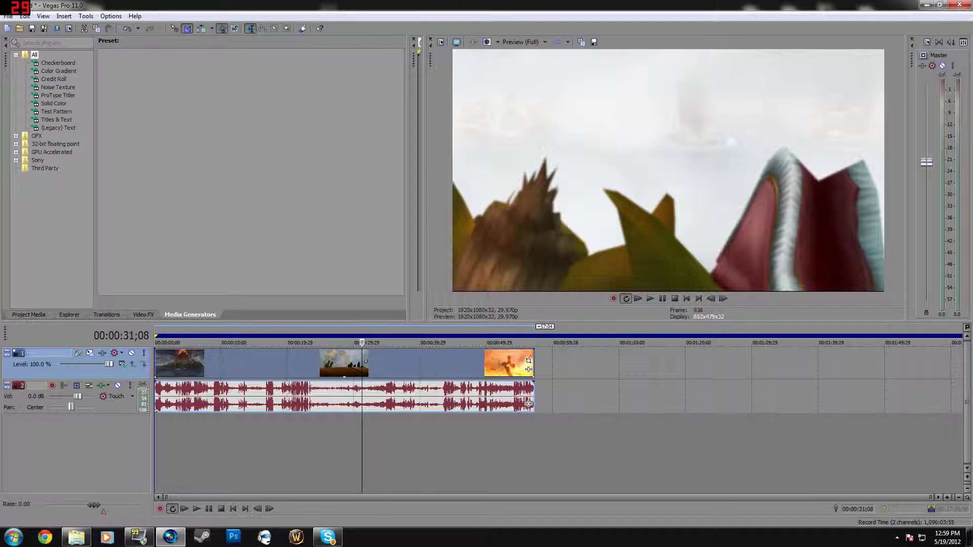
click(337, 343)
click(311, 343)
click(429, 343)
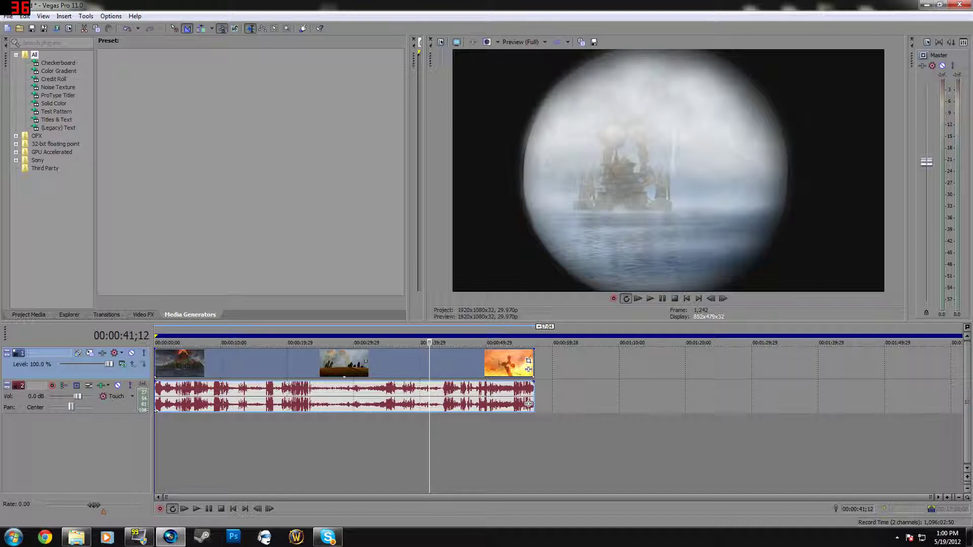
click(265, 364)
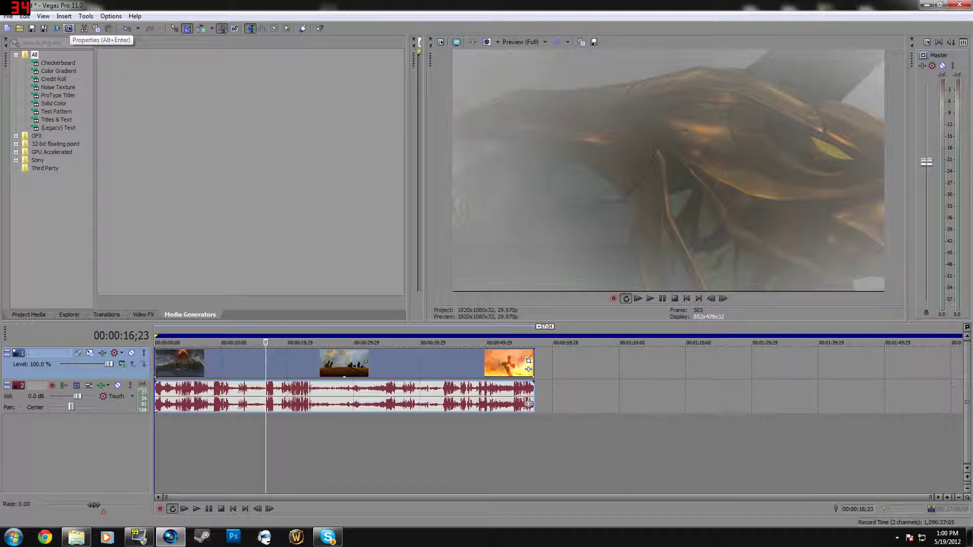
Open the project properties and review the video template, pixel aspect ratio and pixel format, keeping 8-bit.
click(69, 29)
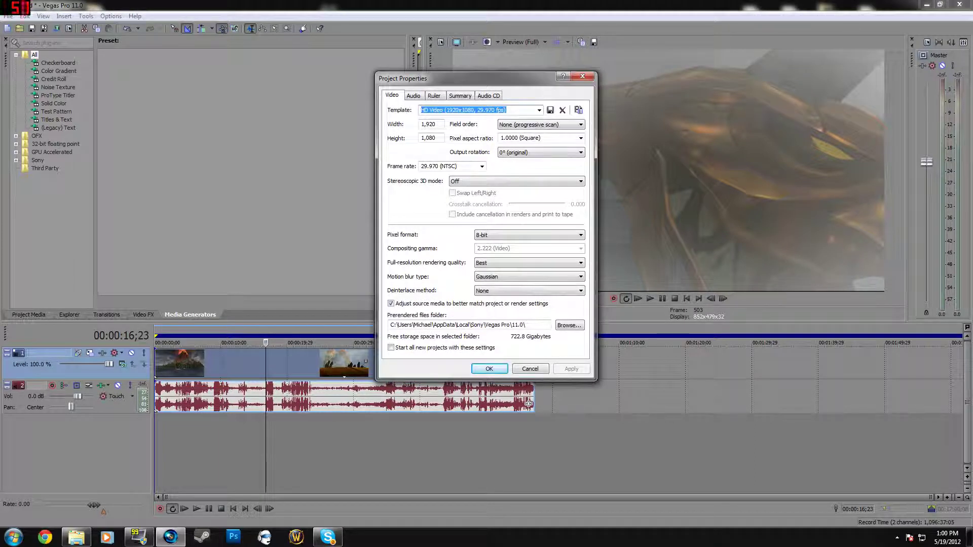
click(539, 110)
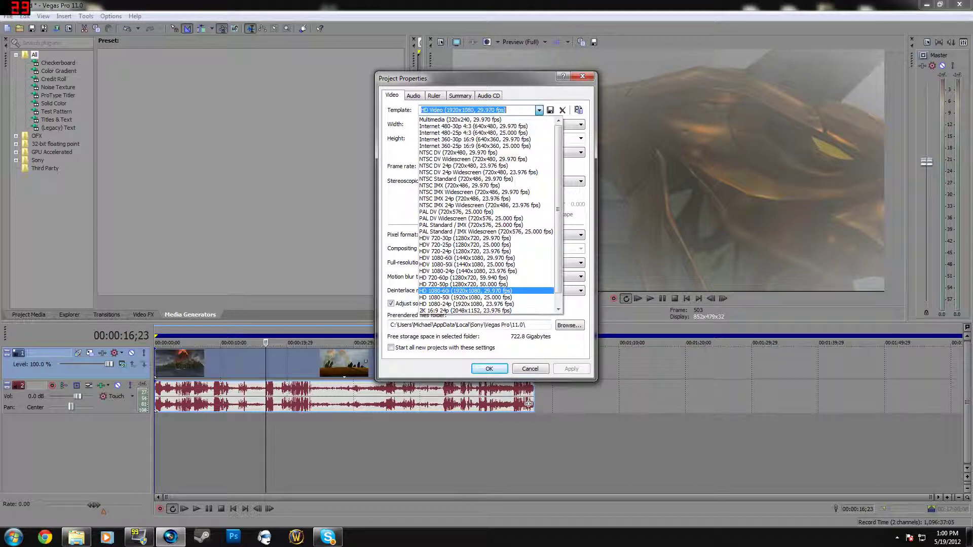
key(Escape)
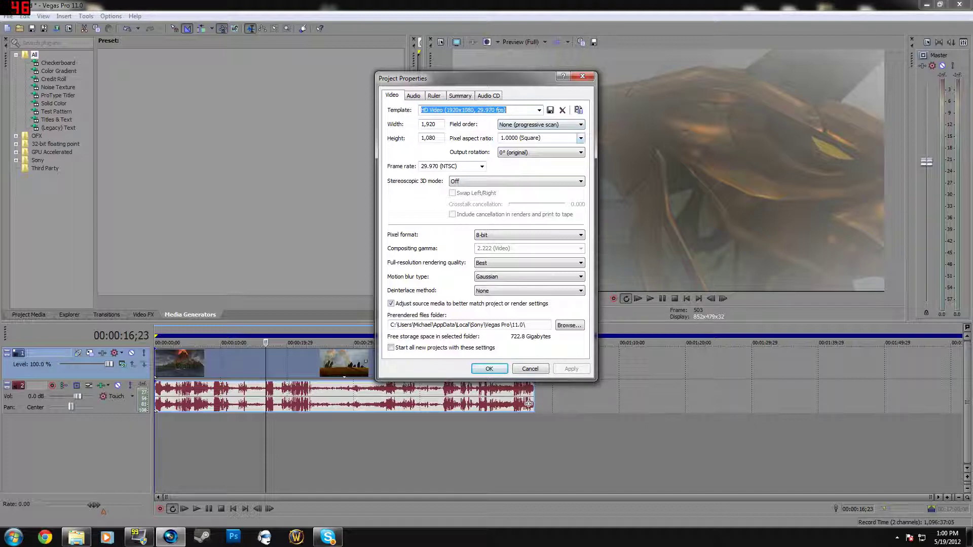
click(580, 138)
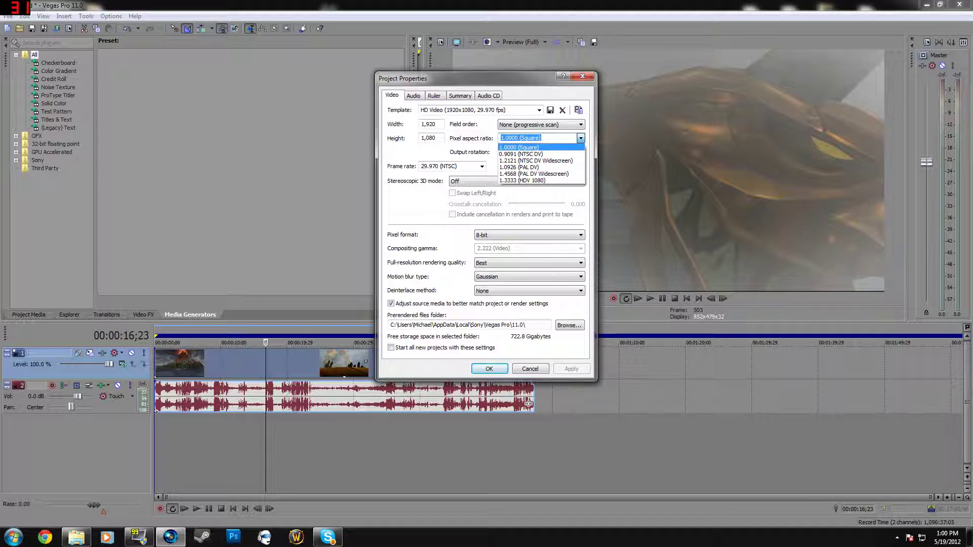
key(Escape)
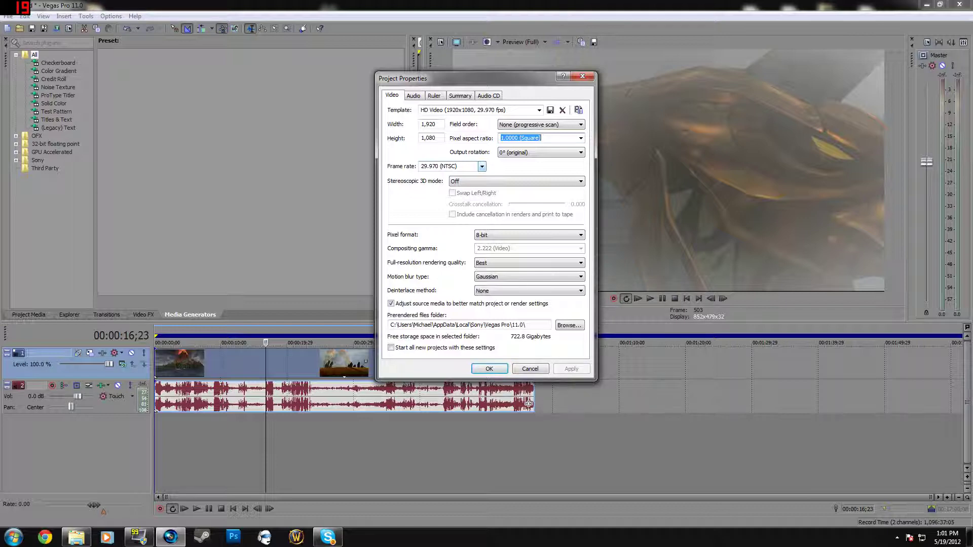
click(530, 234)
click(506, 245)
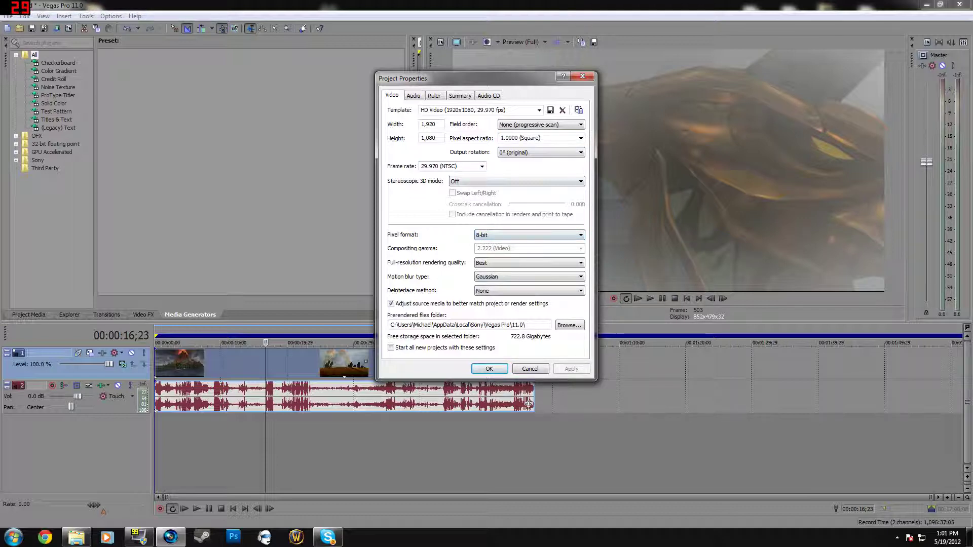
Review the audio and ruler settings in the project properties, and accept the dialog.
key(Tab)
key(ctrl+Tab)
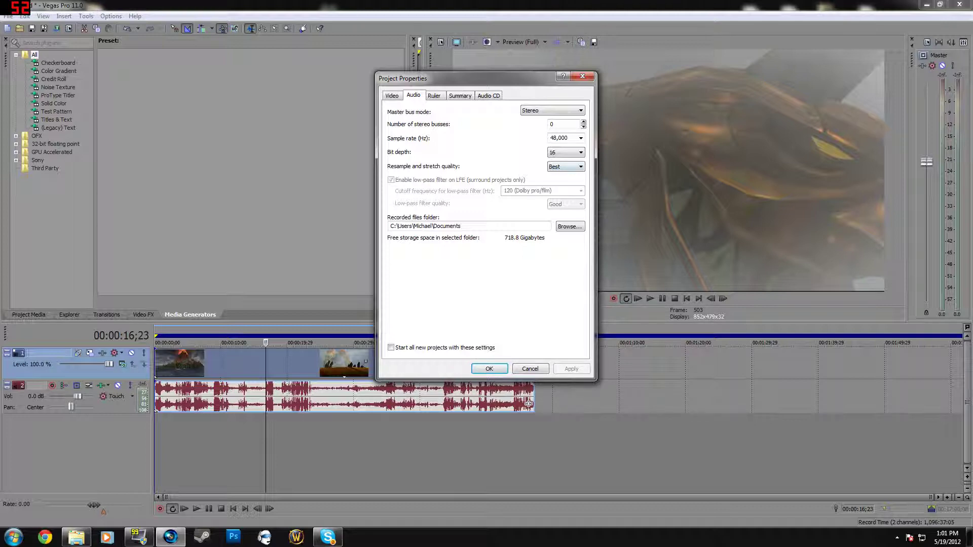
key(shift+Tab)
key(ctrl+Tab)
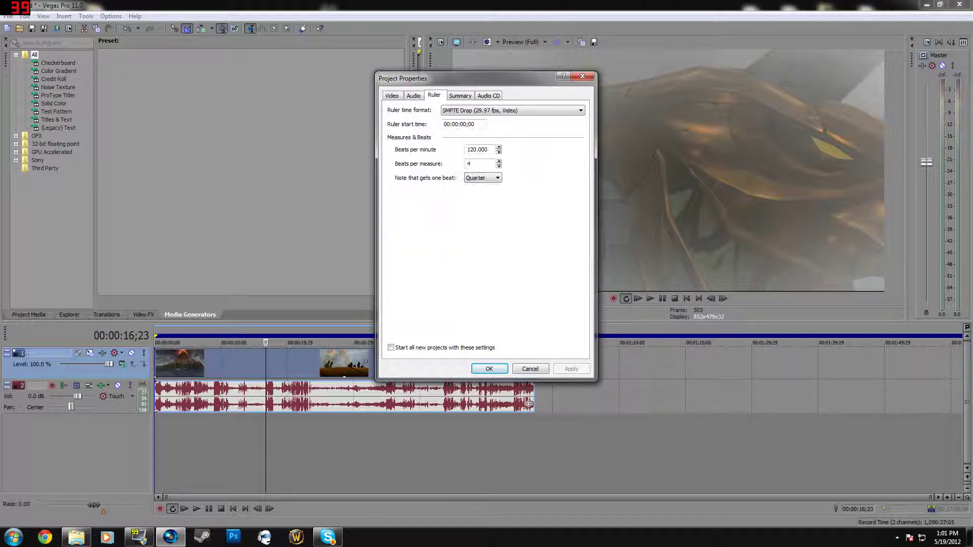
key(ctrl+shift+Tab)
key(ctrl+shift+Tab)
key(Return)
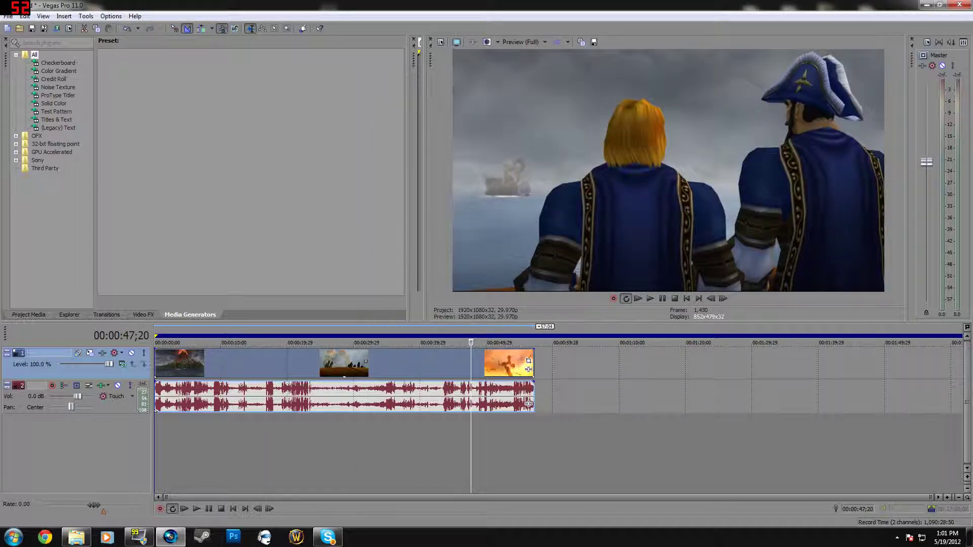
Add a fade-in of about 2 seconds and a short fade-out to the video event, and play the opening.
click(510, 364)
key(s)
drag(155, 349, 169, 350)
click(184, 509)
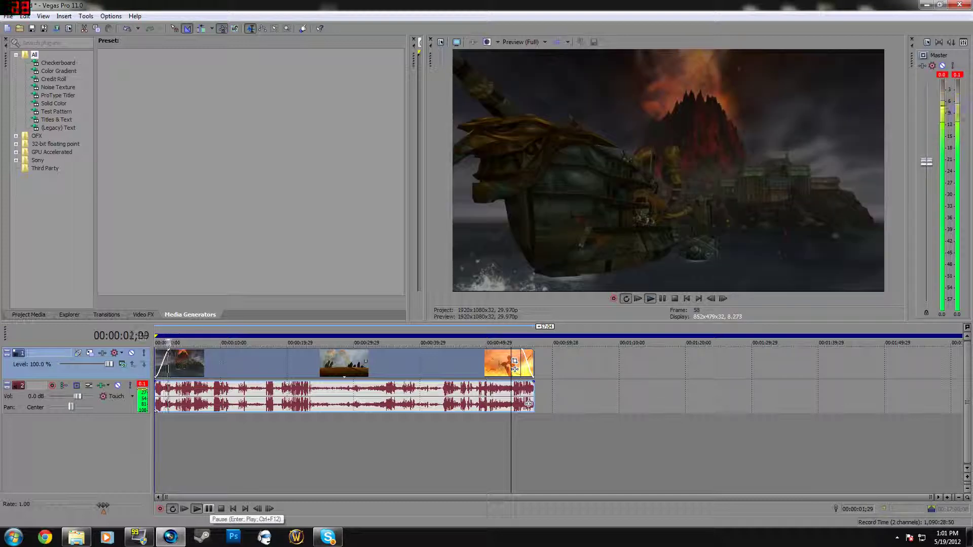
click(208, 508)
Split the clip at 00:00:22;10, try deleting the part after the split, and undo the deletion.
drag(177, 343, 303, 343)
key(s)
mouse_move(419, 364)
mouse_down()
mouse_move(485, 364)
mouse_move(419, 364)
mouse_up()
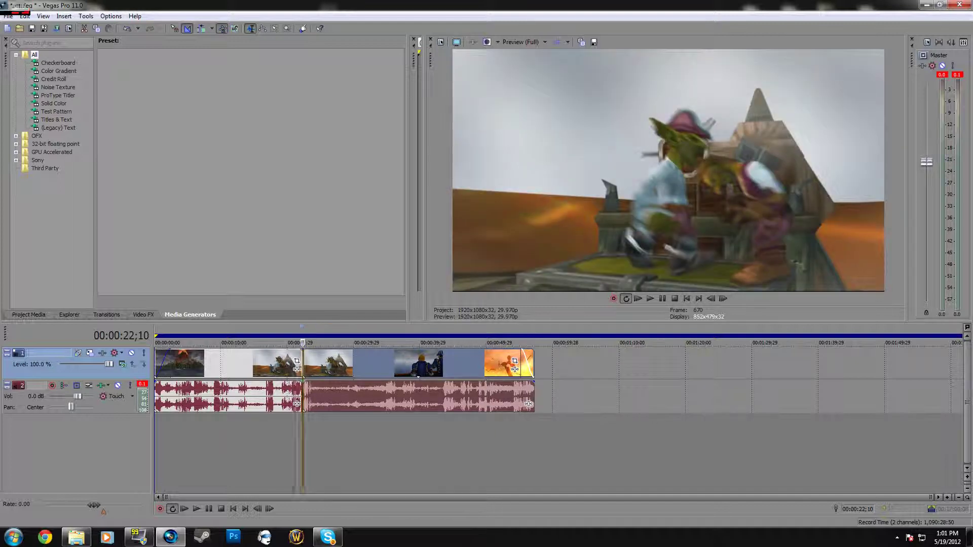
click(345, 364)
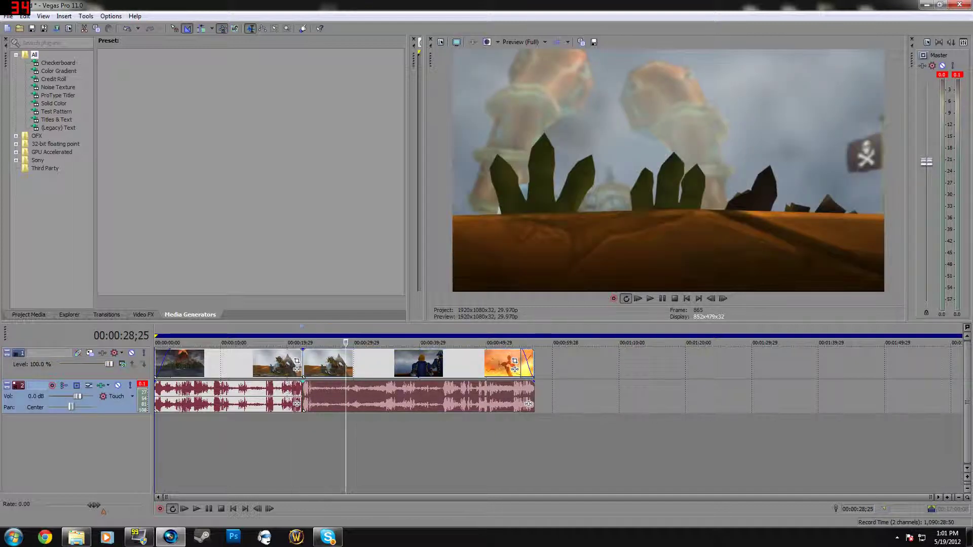
key(Delete)
key(ctrl+z)
key(space)
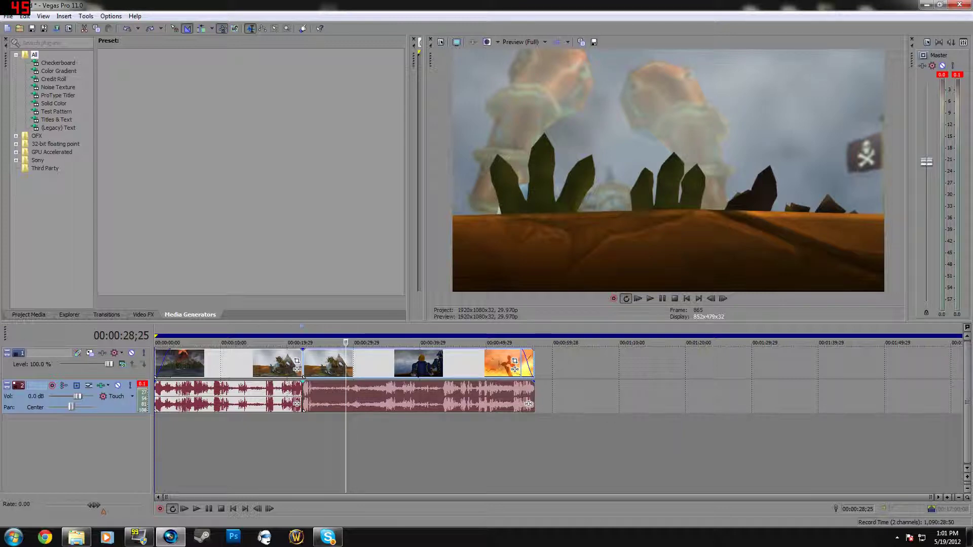
Undo the split so that the clip is one event again.
click(630, 396)
click(412, 363)
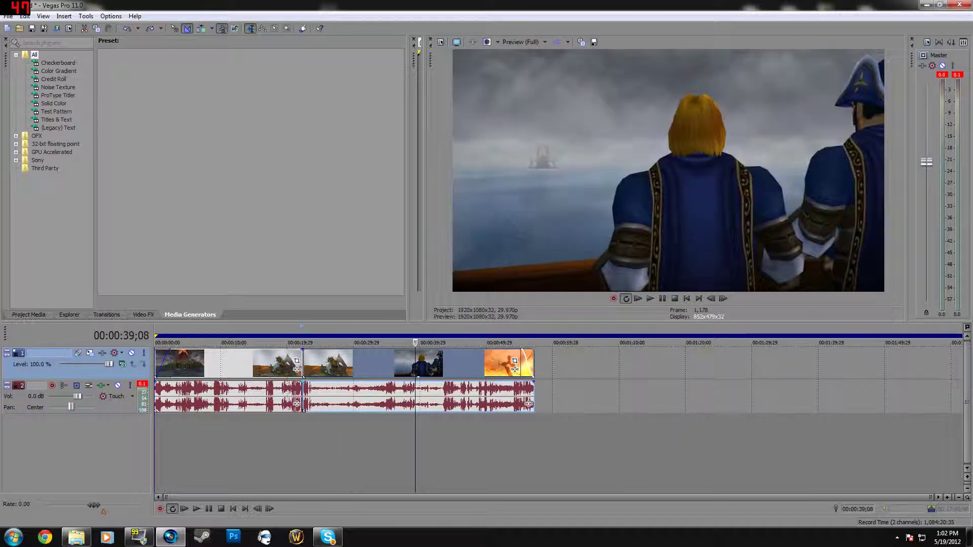
key(ctrl+a)
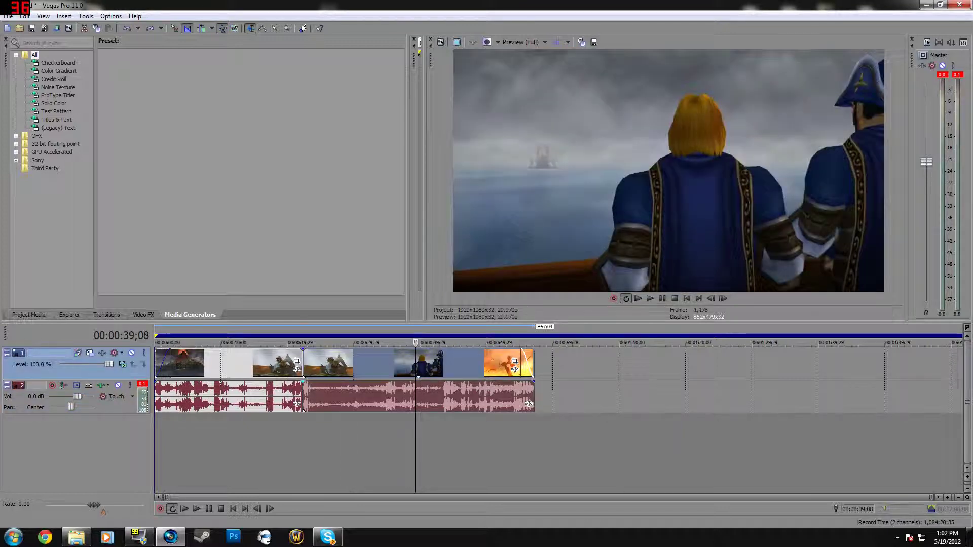
key(ctrl+z)
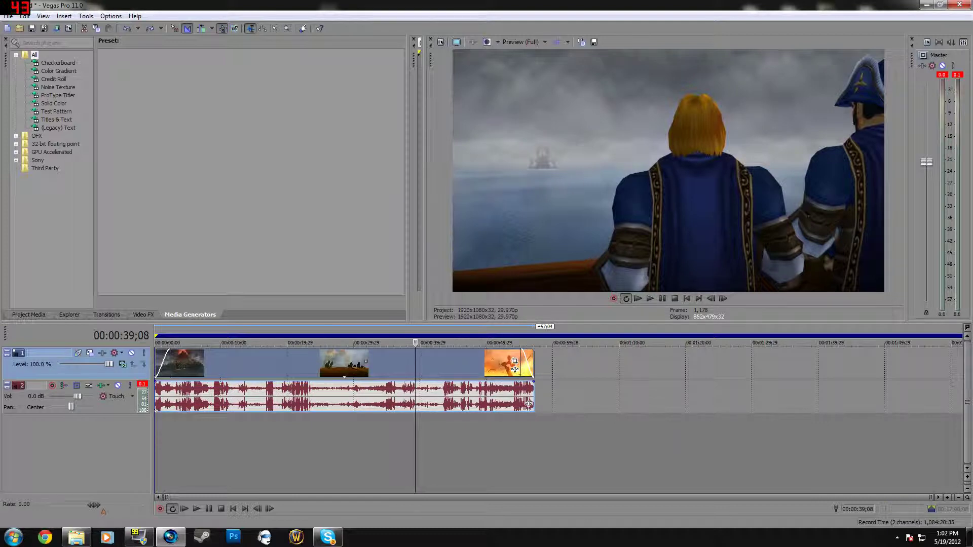
Examine the previewed image at a few points up to about 22 seconds into the clip.
key(space)
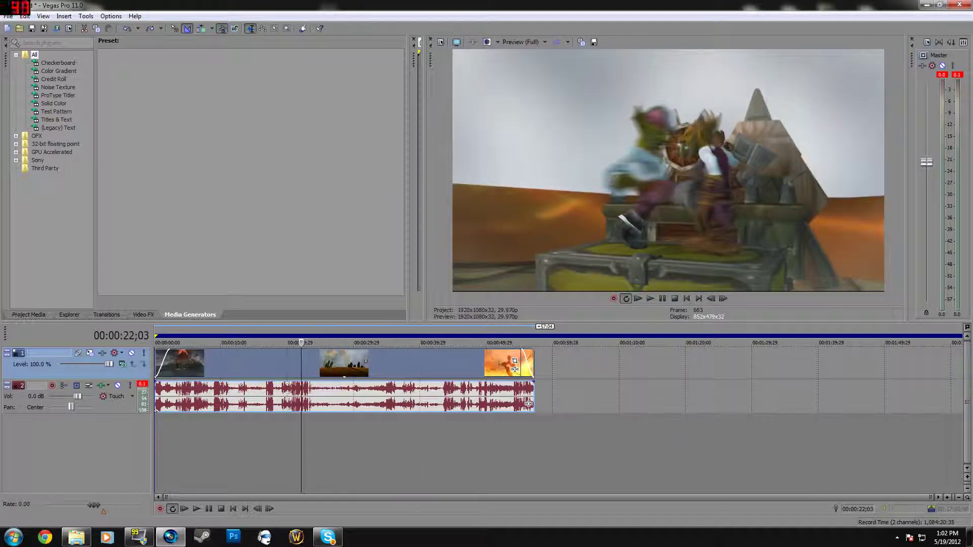
click(298, 396)
click(269, 396)
click(295, 396)
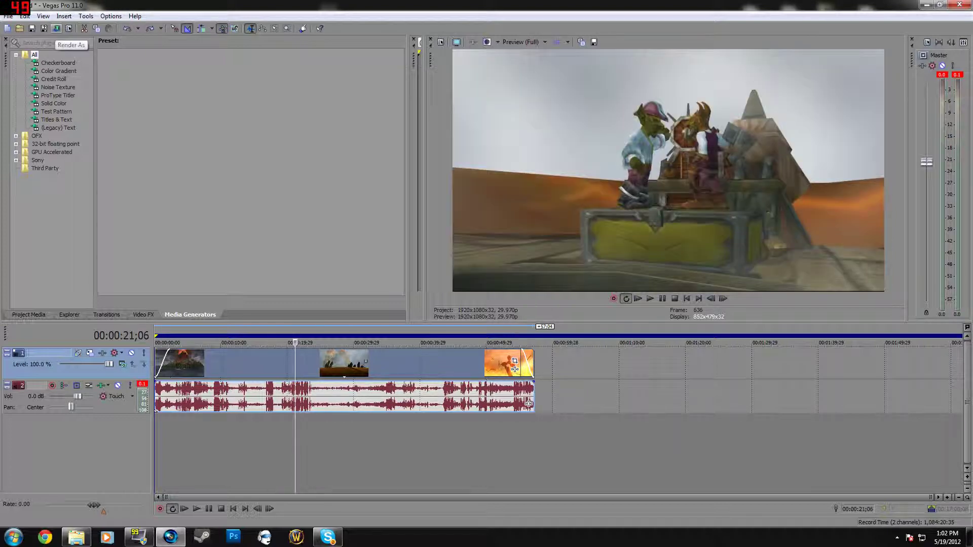
Open the Render As settings, turn off the favorites-only filter and find the Windows Media Video V11 templates.
click(57, 28)
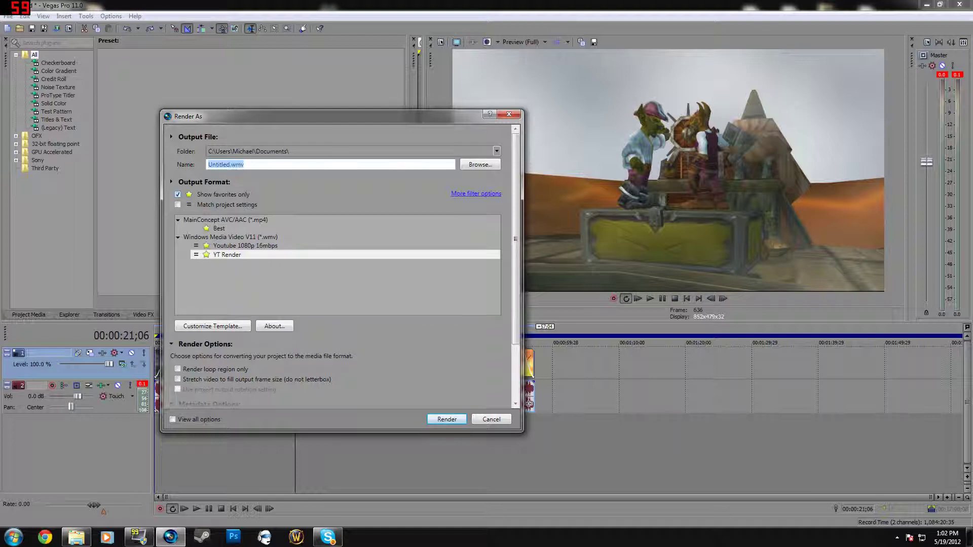
click(177, 194)
scroll(340, 269, down, 1)
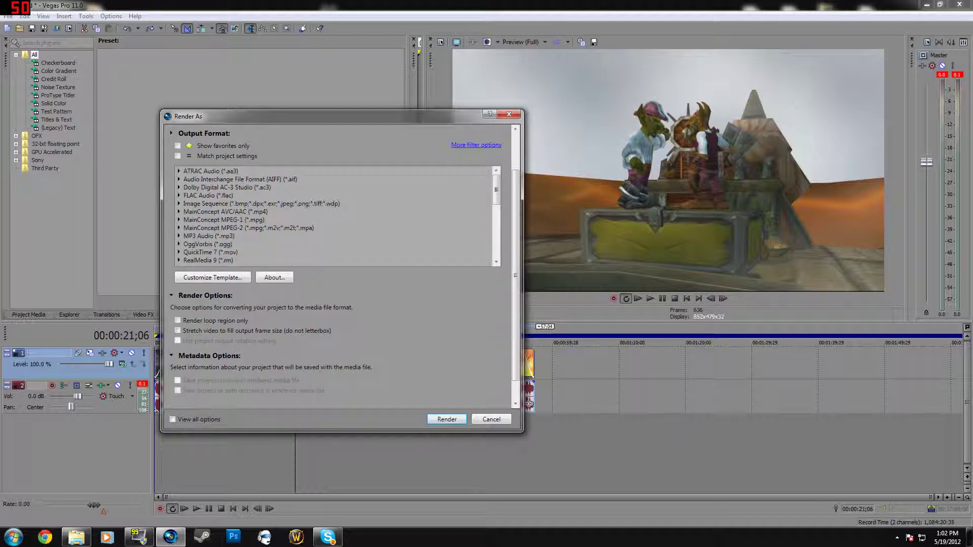
scroll(335, 241, down, 6)
scroll(335, 241, up, 6)
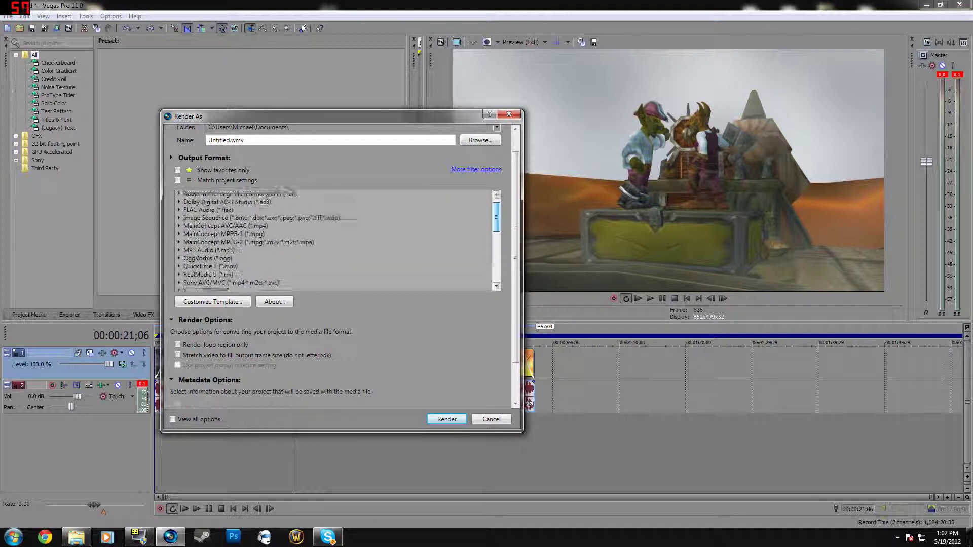
scroll(335, 241, down, 4)
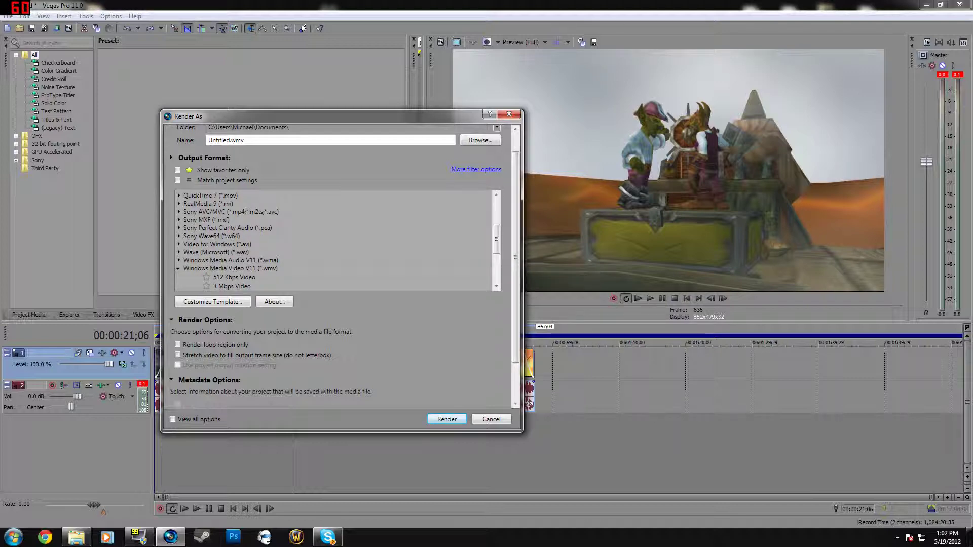
scroll(334, 240, down, 3)
scroll(334, 241, down, 1)
Open the Windows Media Video V11 template 6.4 Mbps HD 1080-24p Video for customizing and keep its audio mode at CBR.
click(227, 278)
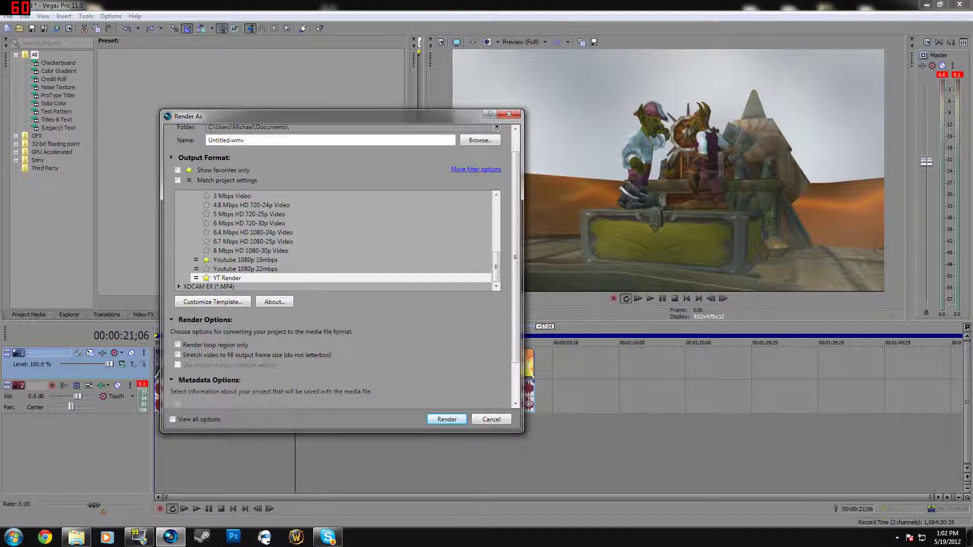
click(253, 232)
click(208, 302)
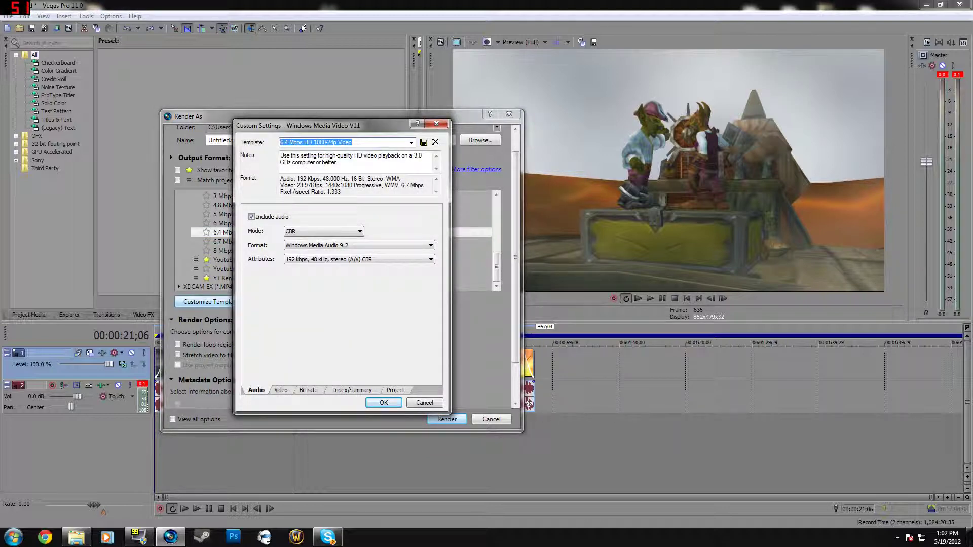
click(324, 231)
click(323, 231)
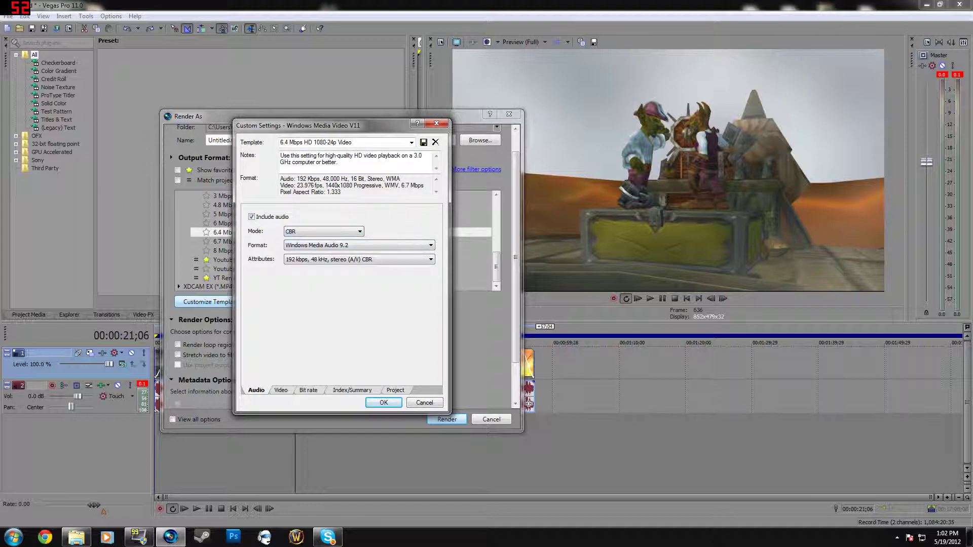
Set the template's video image size to Custom with a width of 1920 pixels.
key(ctrl+Tab)
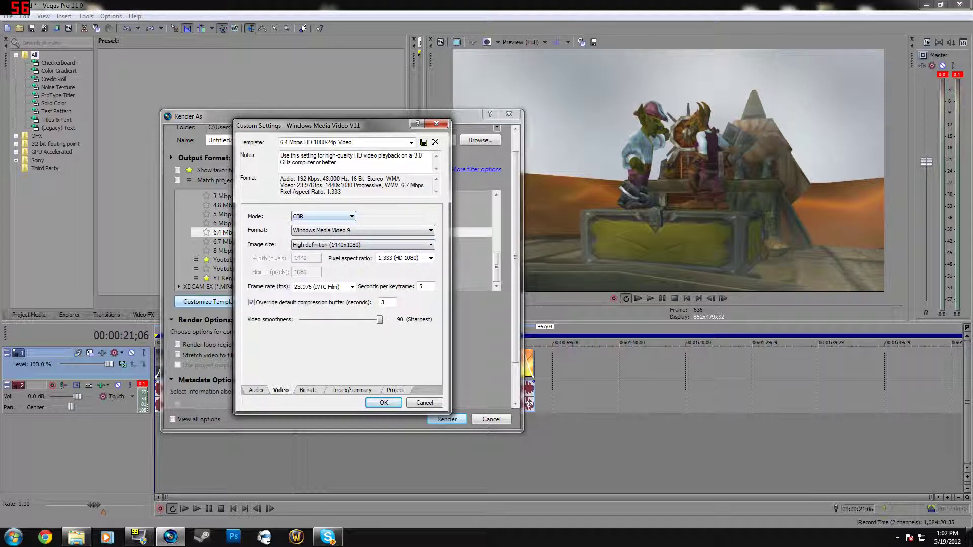
key(alt+Down)
key(Escape)
key(Tab)
key(alt+Down)
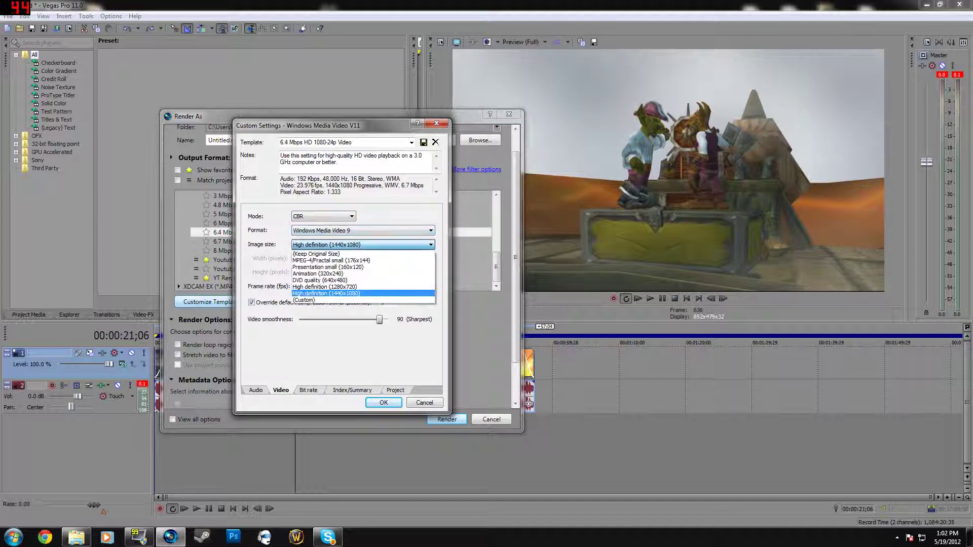
click(304, 300)
double_click(303, 258)
text(1)
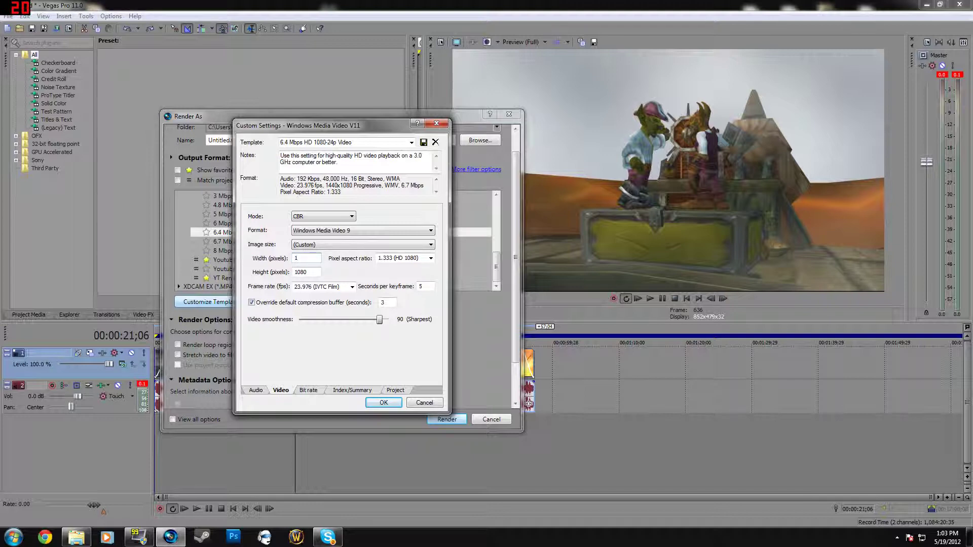
text(920)
Set the video frame rate to 29.970 (NTSC) and the pixel aspect ratio to 1.000 (Square).
click(351, 287)
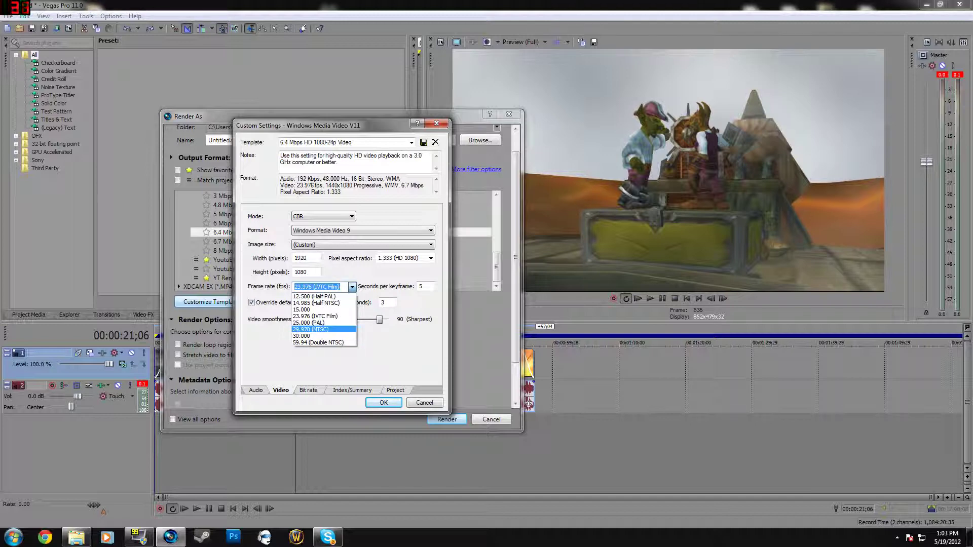
click(310, 329)
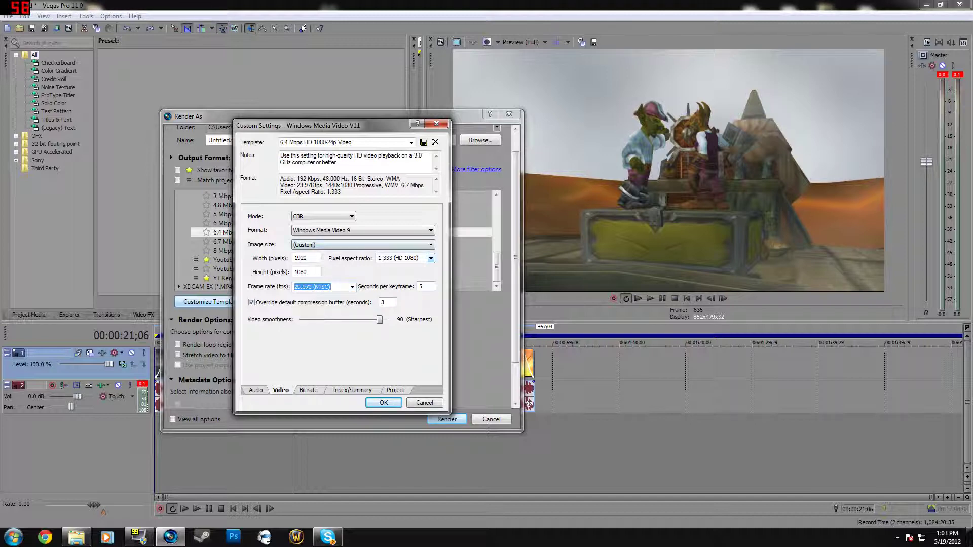
click(430, 258)
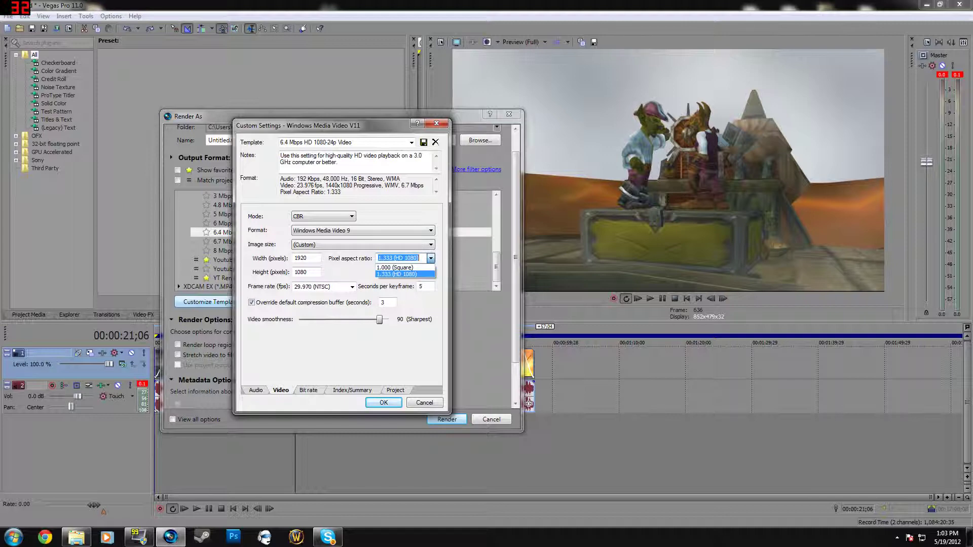
click(400, 266)
Raise the video smoothness to its maximum and set the Internet/LAN target bit rate to 16M.
click(388, 303)
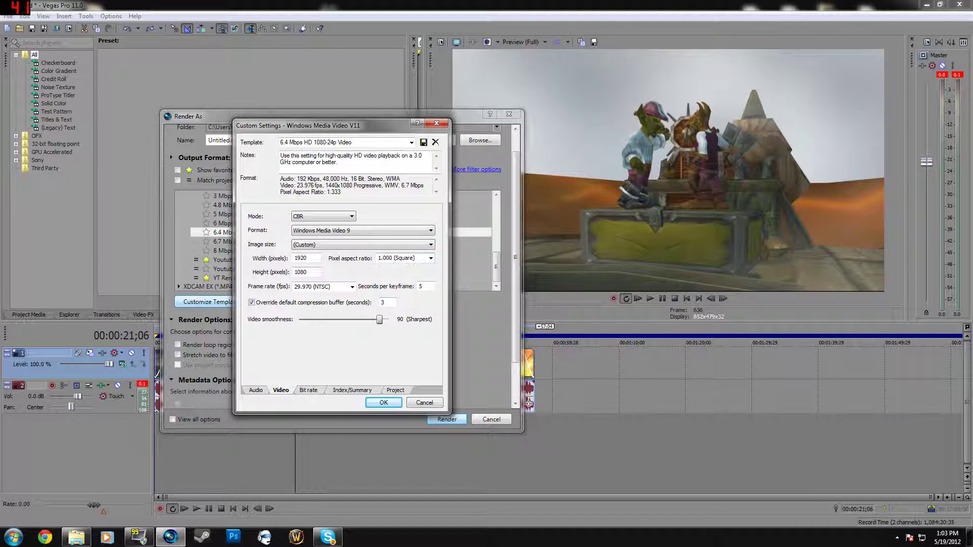
drag(379, 319, 388, 320)
key(ctrl+Tab)
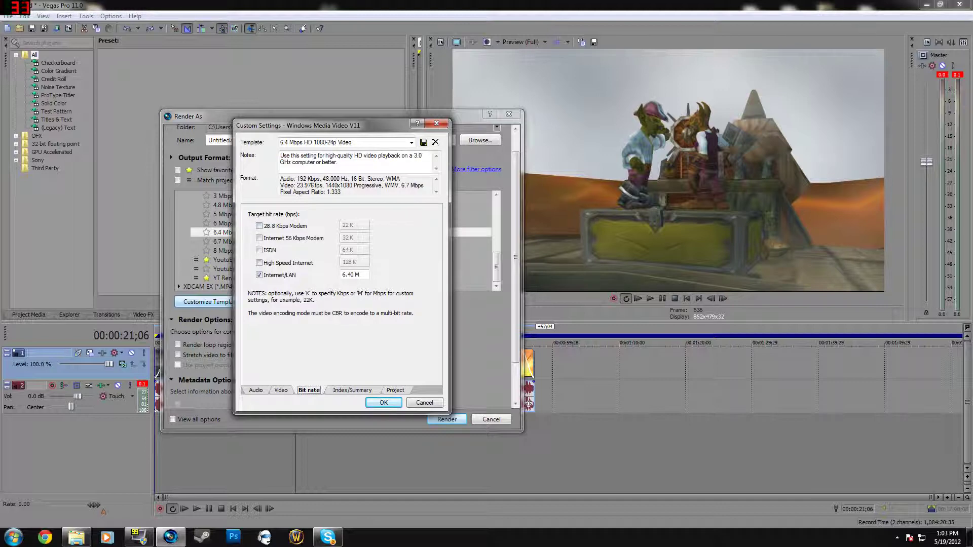
key(Tab)
text(16M)
Set the template's video rendering quality to Best in its project settings.
key(ctrl+Tab)
key(ctrl+Tab)
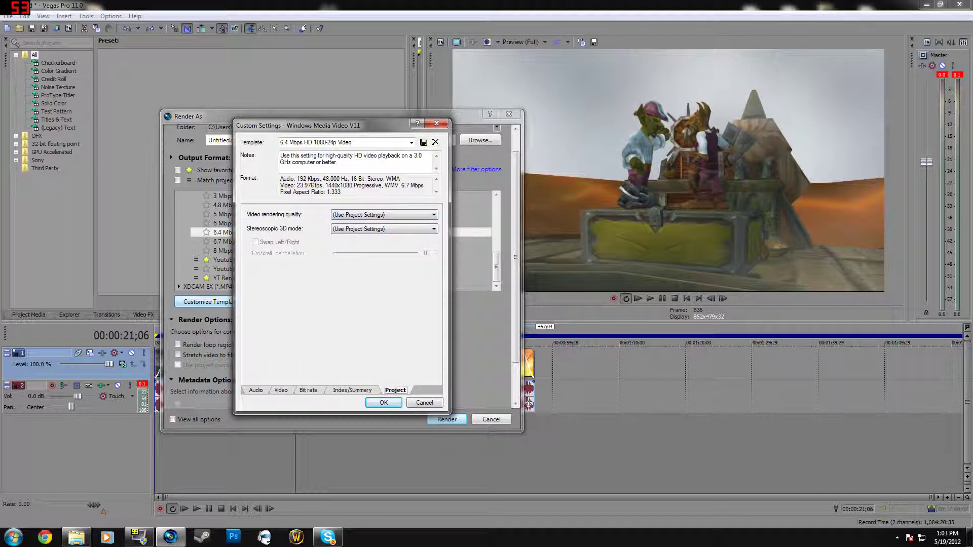
key(Tab)
key(alt+Down)
key(Down)
key(Down)
key(Down)
key(Down)
key(Return)
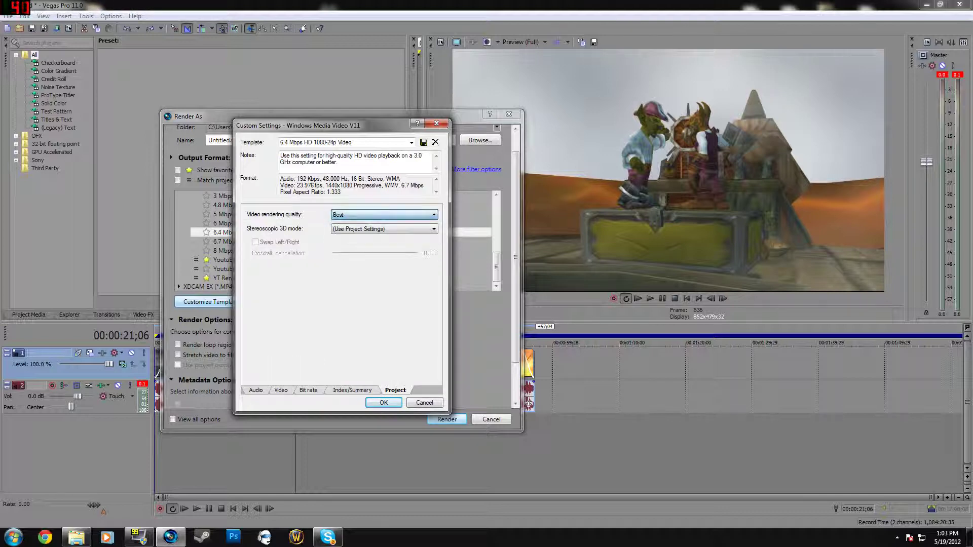
Save the customized Windows Media Video settings as a new template named "Rename" and accept the custom settings.
key(alt+Down)
key(Escape)
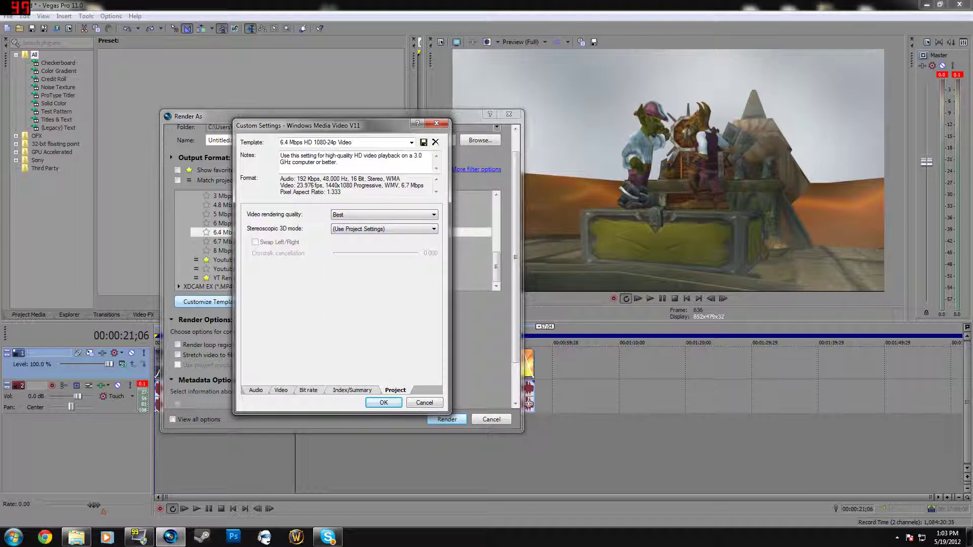
key(ctrl+shift+Tab)
key(ctrl+shift+Tab)
key(ctrl+shift+Tab)
key(ctrl+shift+Tab)
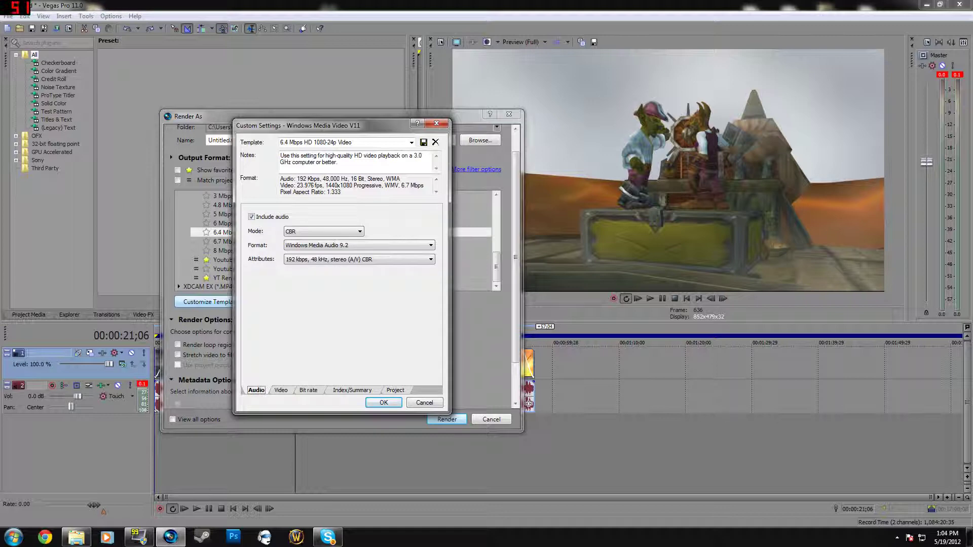
key(Tab)
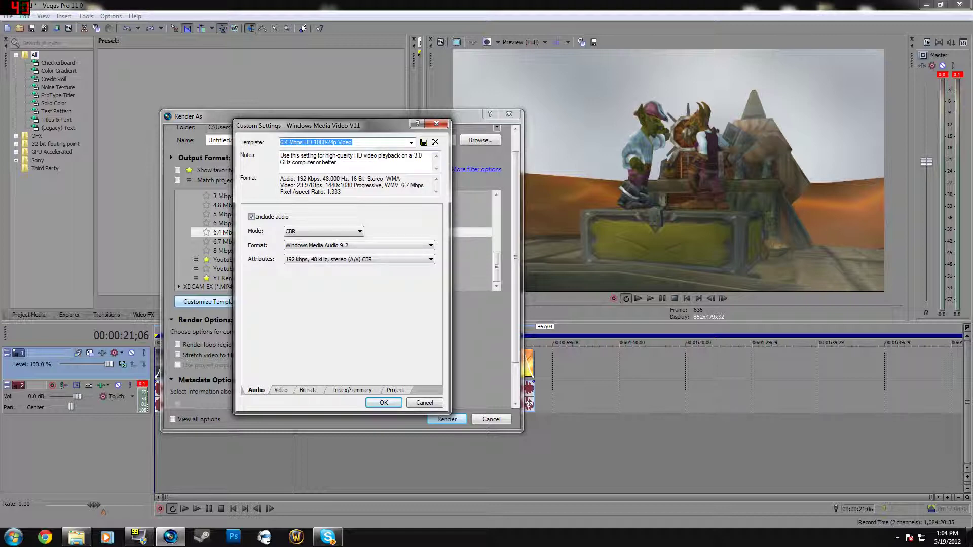
text(Rename)
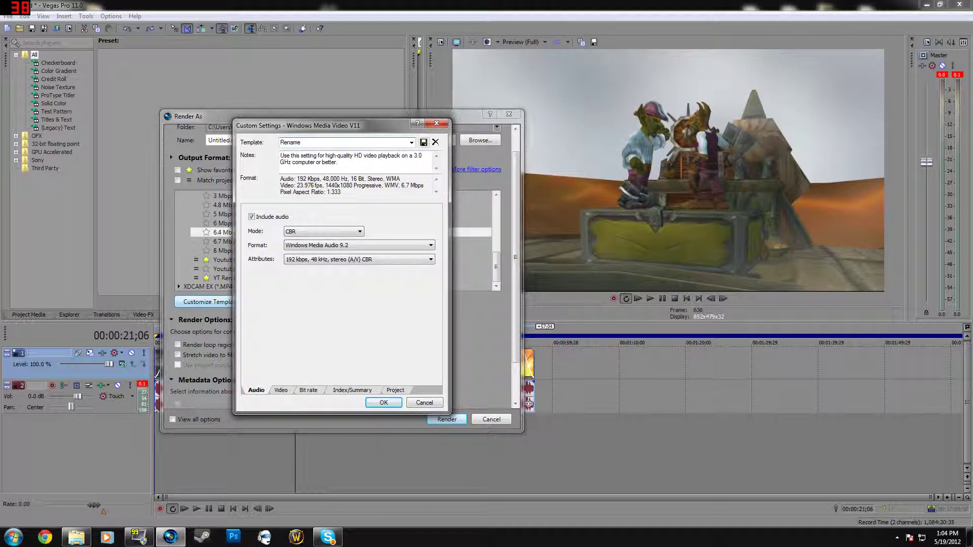
click(423, 142)
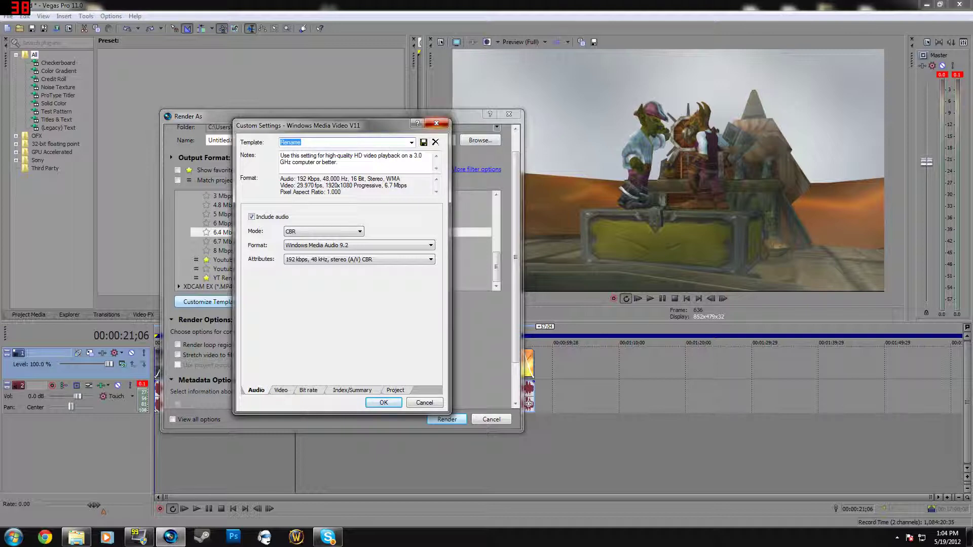
key(Return)
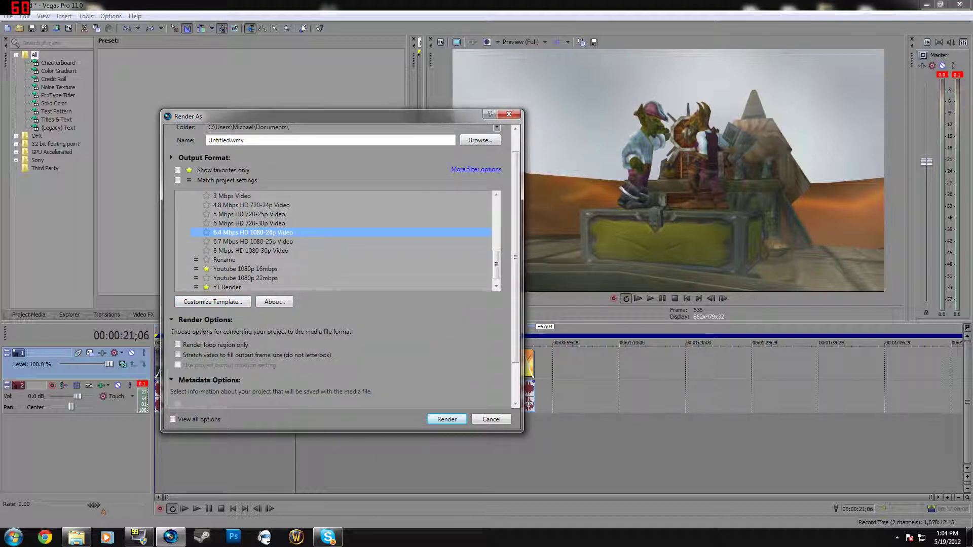
Mark the Rename template as a favorite and filter the output formats to show favorites only.
click(206, 259)
click(178, 170)
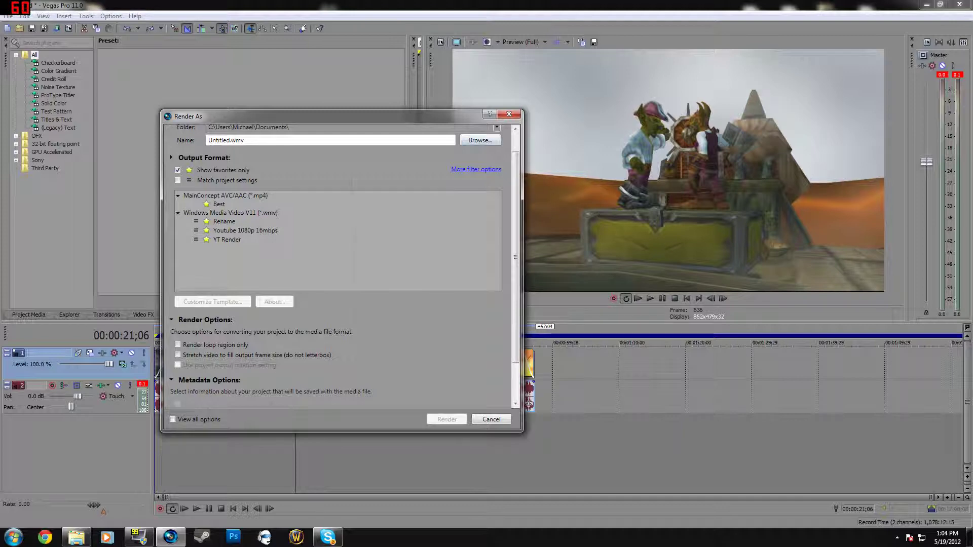
Browse for the render's save location and open the Elements (I:) drive to look for a destination folder.
click(480, 140)
click(370, 243)
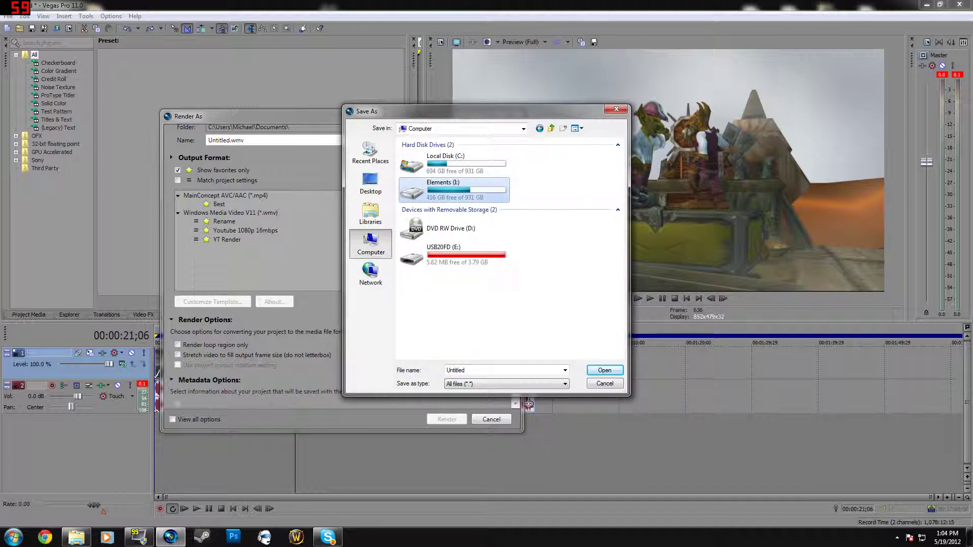
double_click(453, 190)
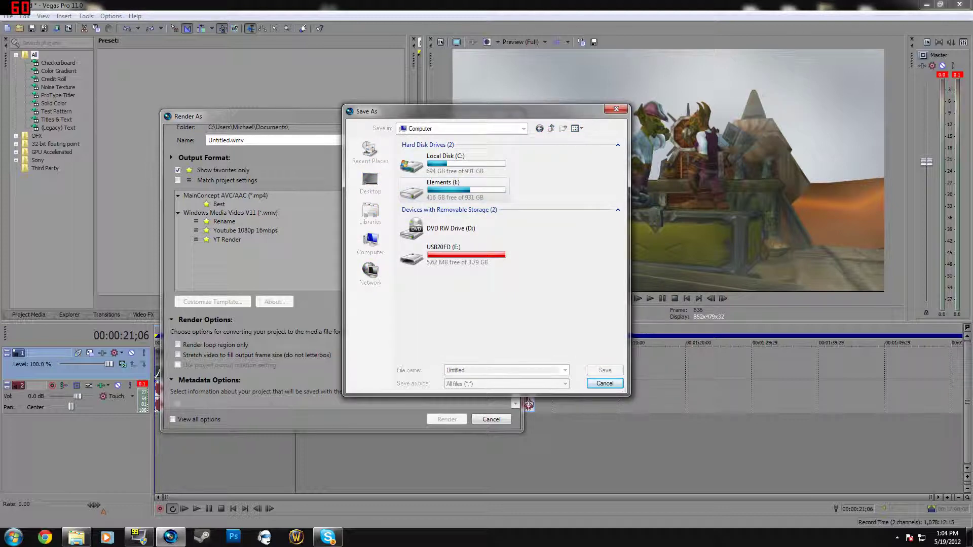
scroll(507, 249, down, 3)
scroll(507, 248, down, 2)
scroll(506, 248, up, 6)
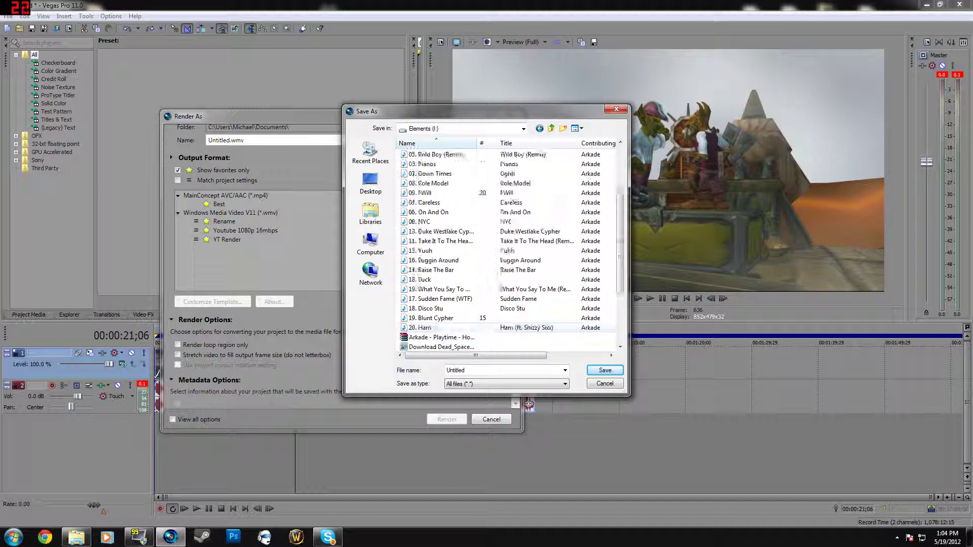